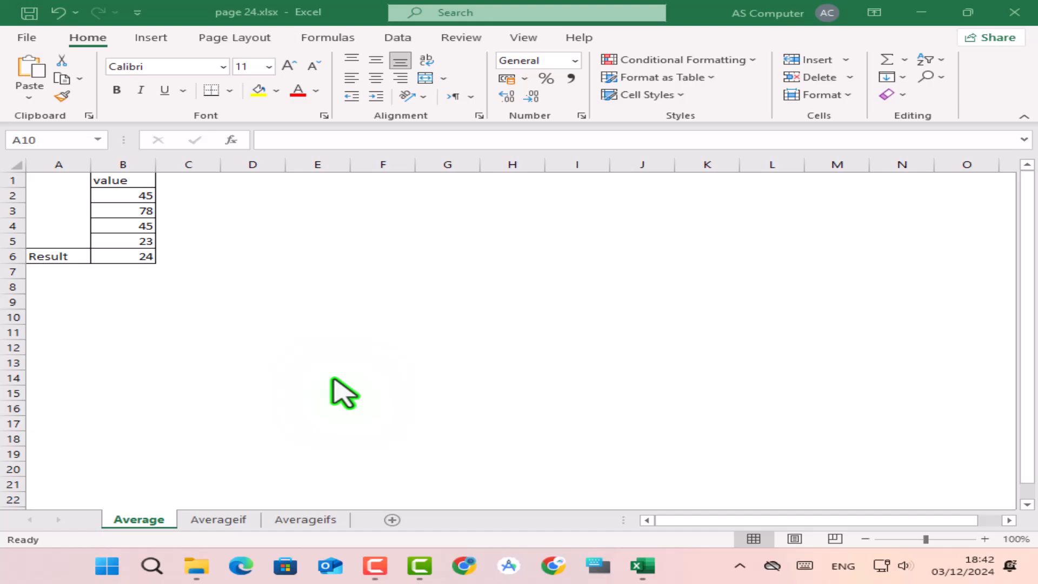
Clear the Result cell B6 on the Average sheet and begin an AVERAGE formula in it
click(125, 254)
key(Delete)
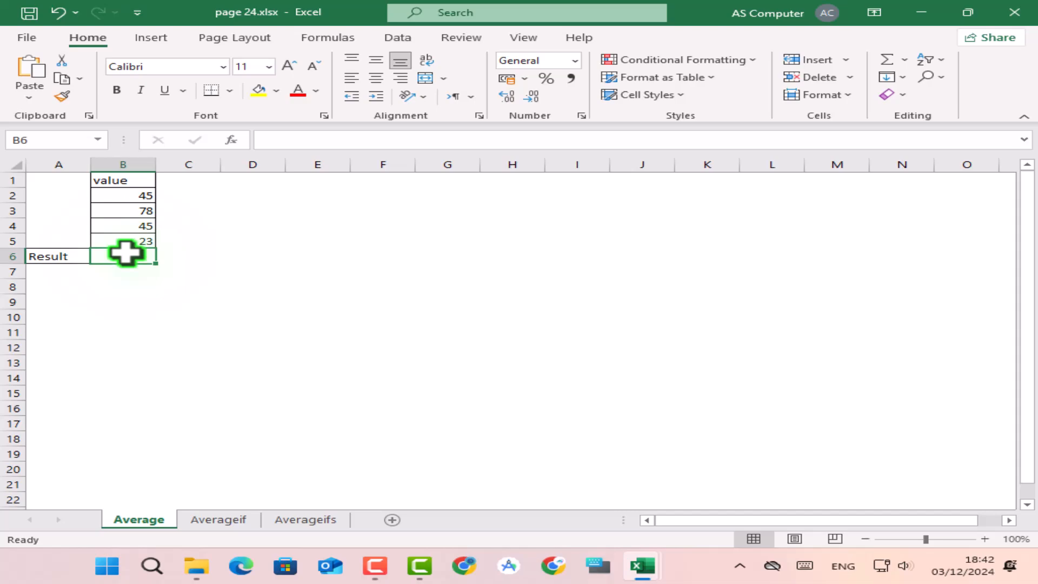
text(=)
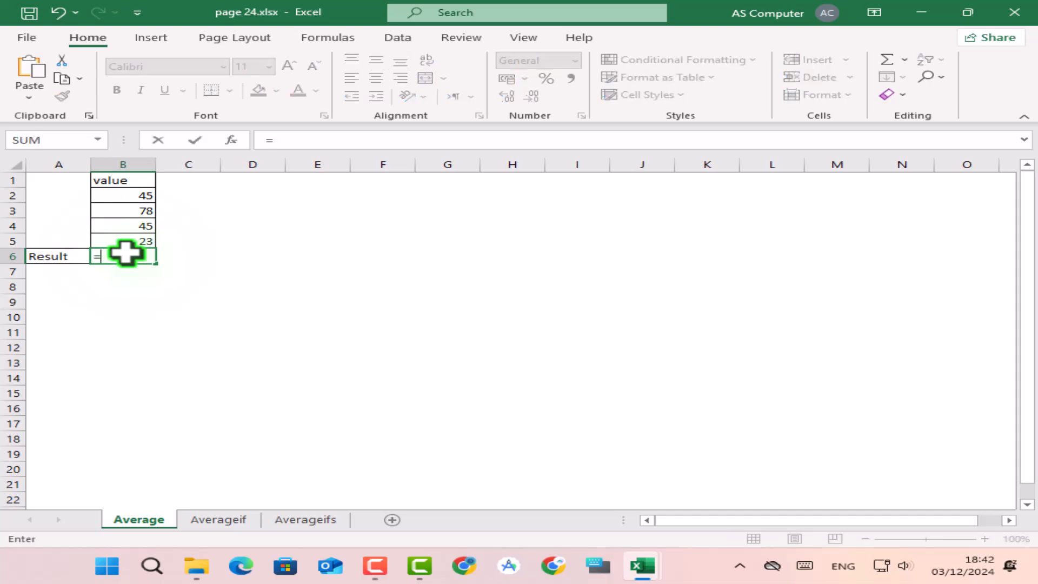
text(avre)
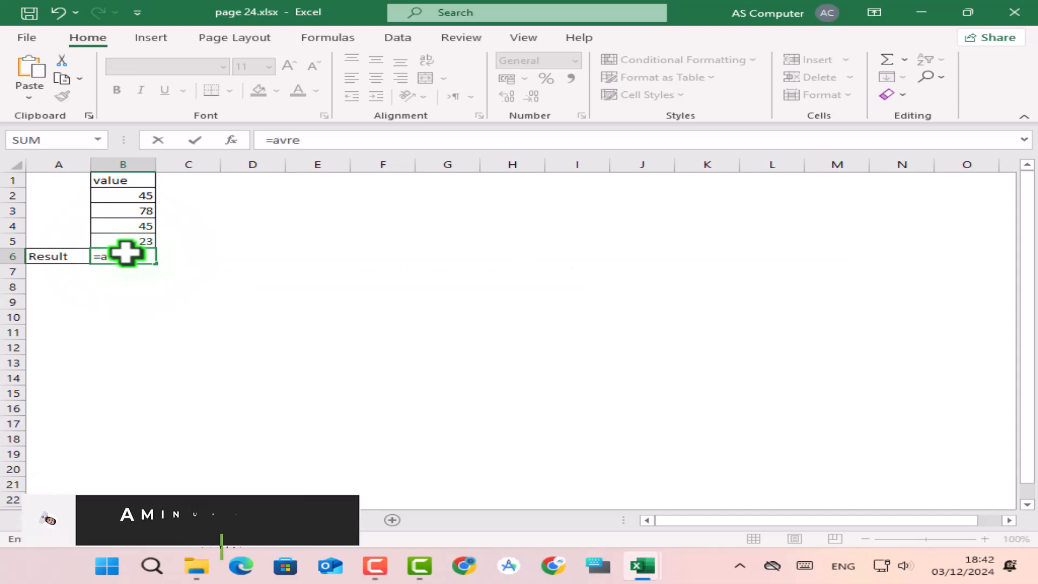
key(BackSpace)
key(BackSpace)
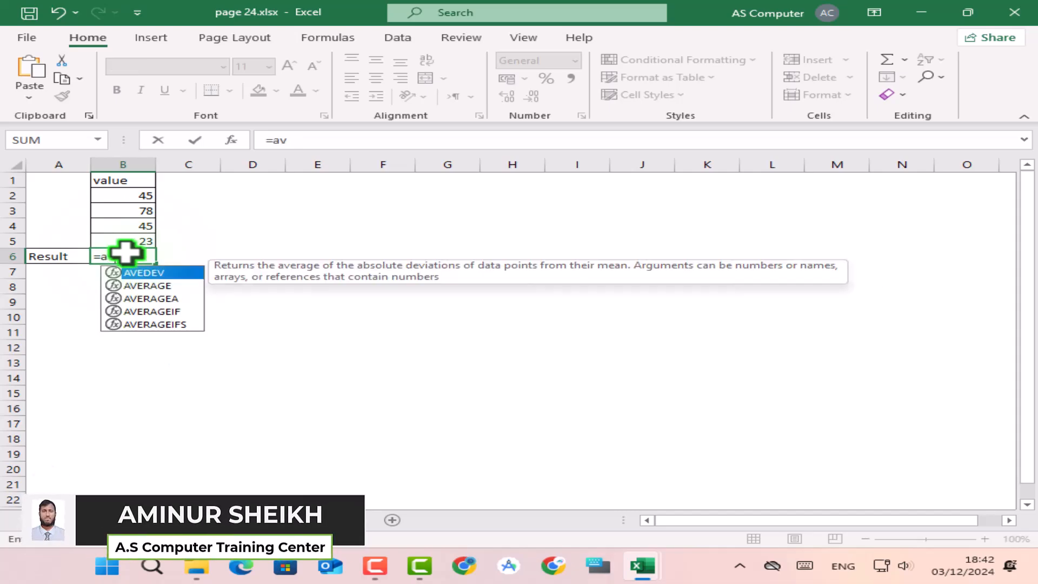
key(Down)
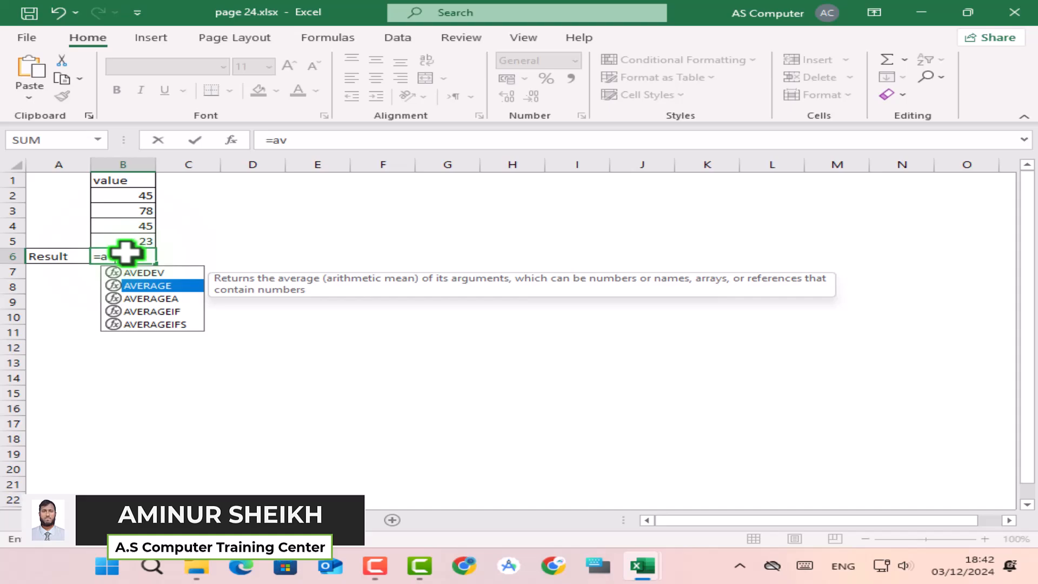
key(Tab)
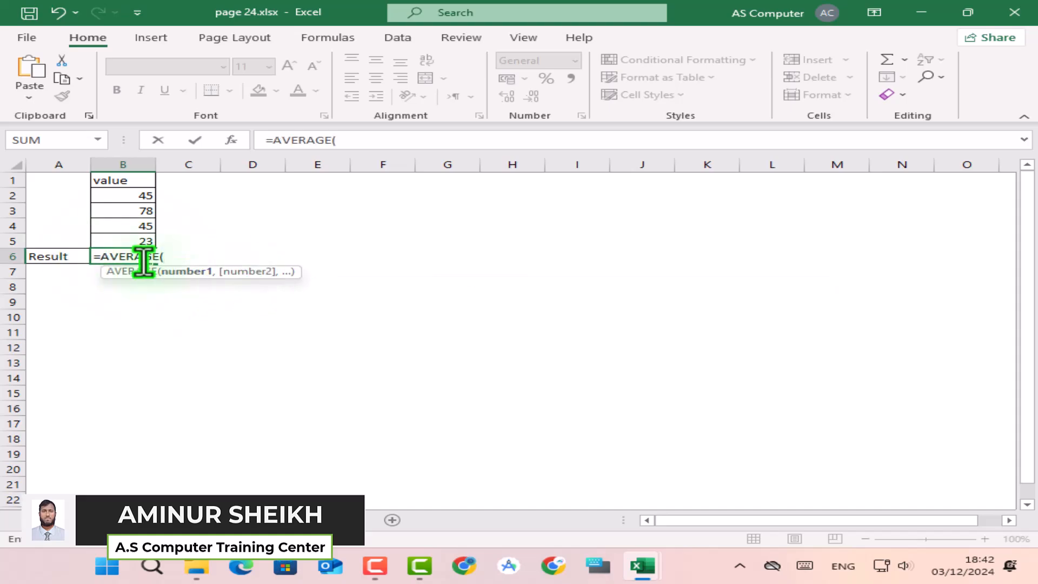
drag(129, 192, 129, 237)
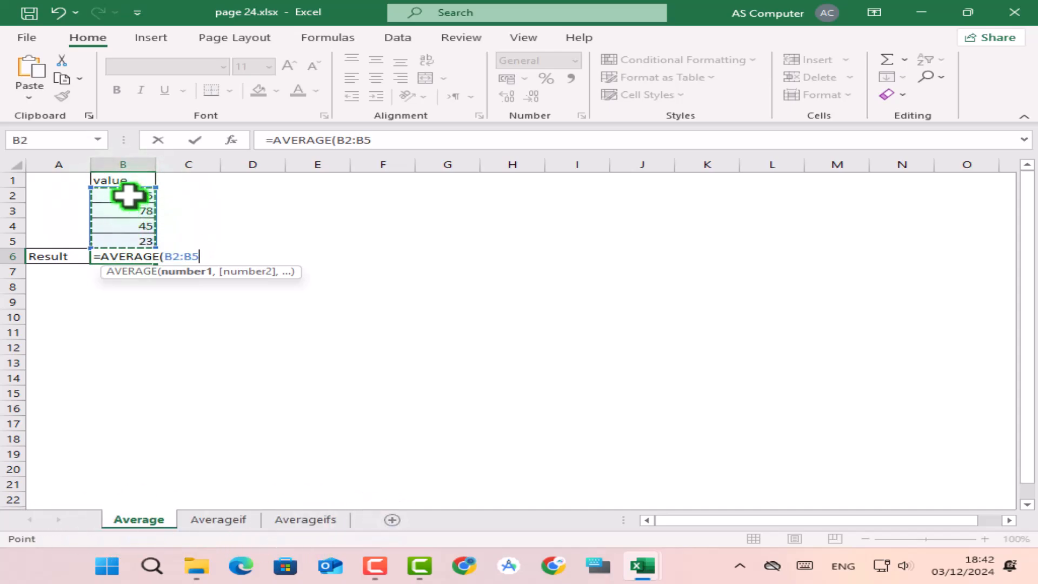
key(BackSpace)
key(BackSpace)
key(BackSpace)
key(BackSpace)
key(BackSpace)
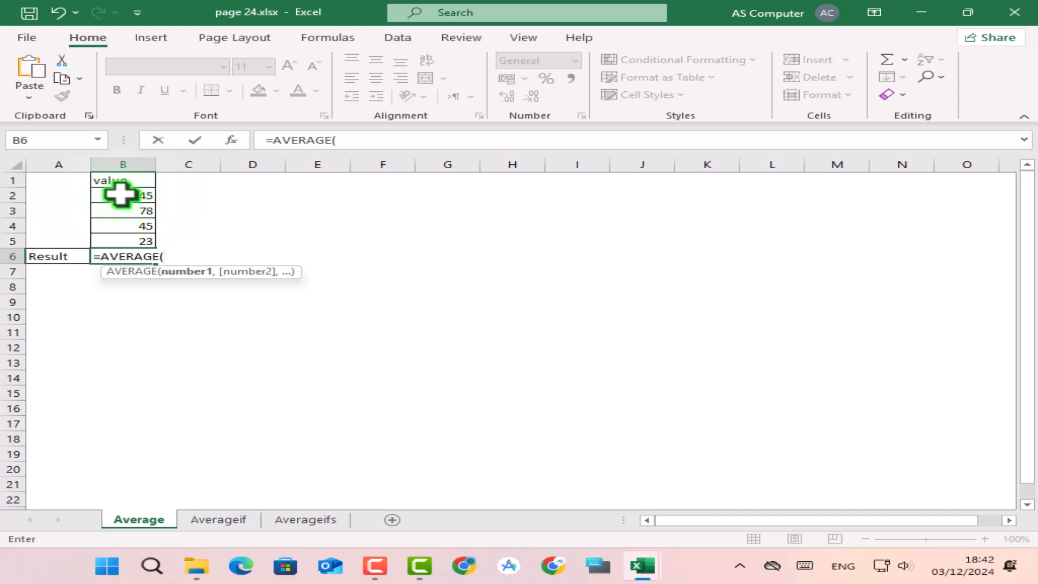
Complete the AVERAGE formula in B6 with the range B2:B5 and check it against the values above
click(120, 194)
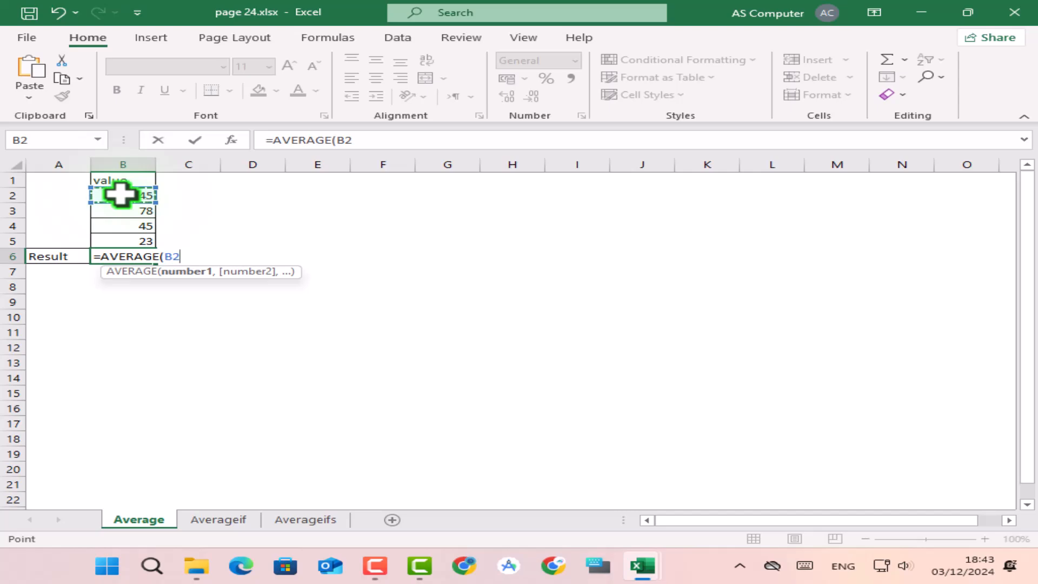
drag(120, 196, 120, 234)
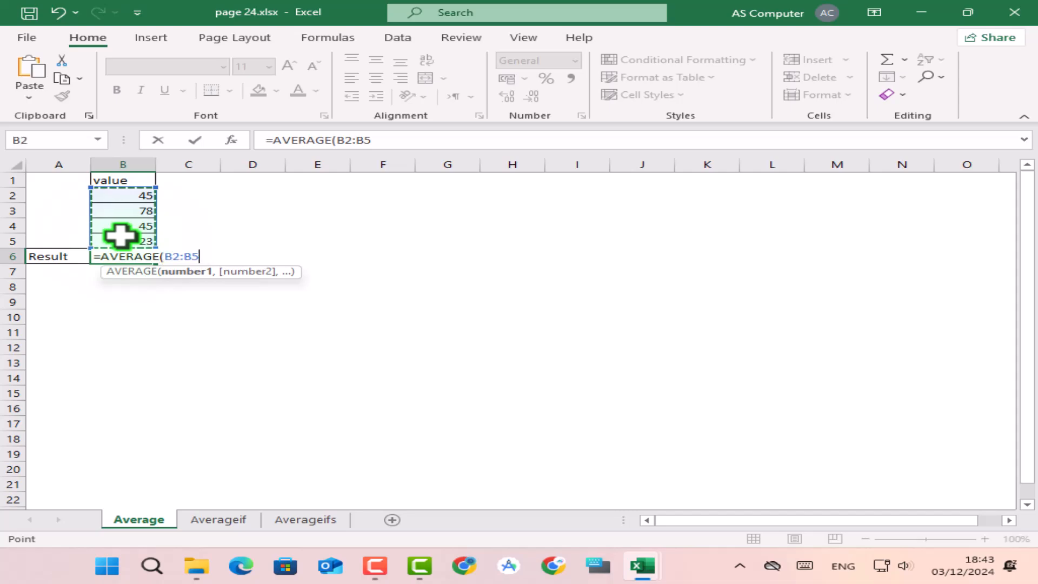
key(Return)
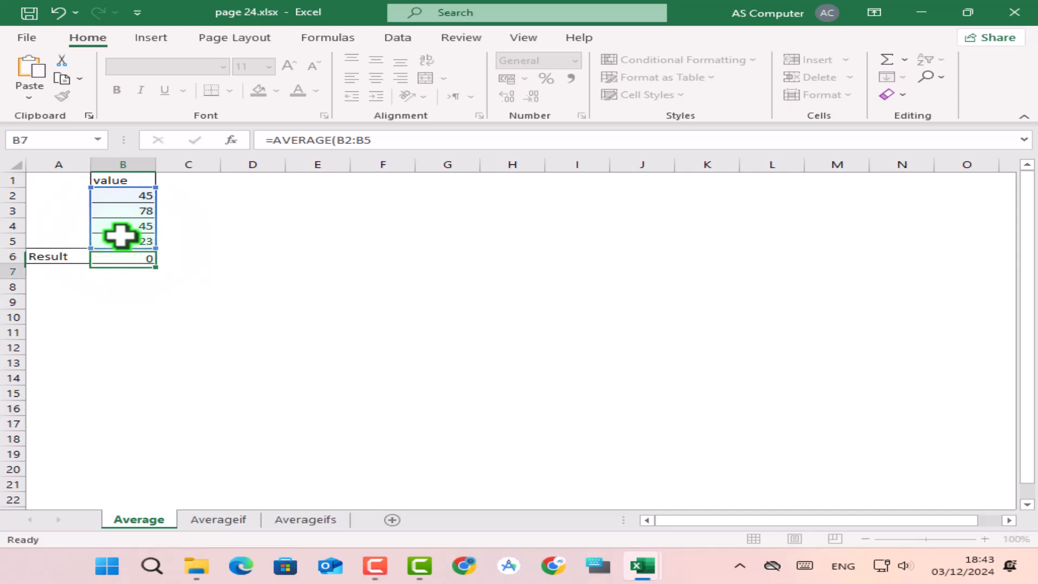
drag(125, 193, 125, 245)
click(122, 255)
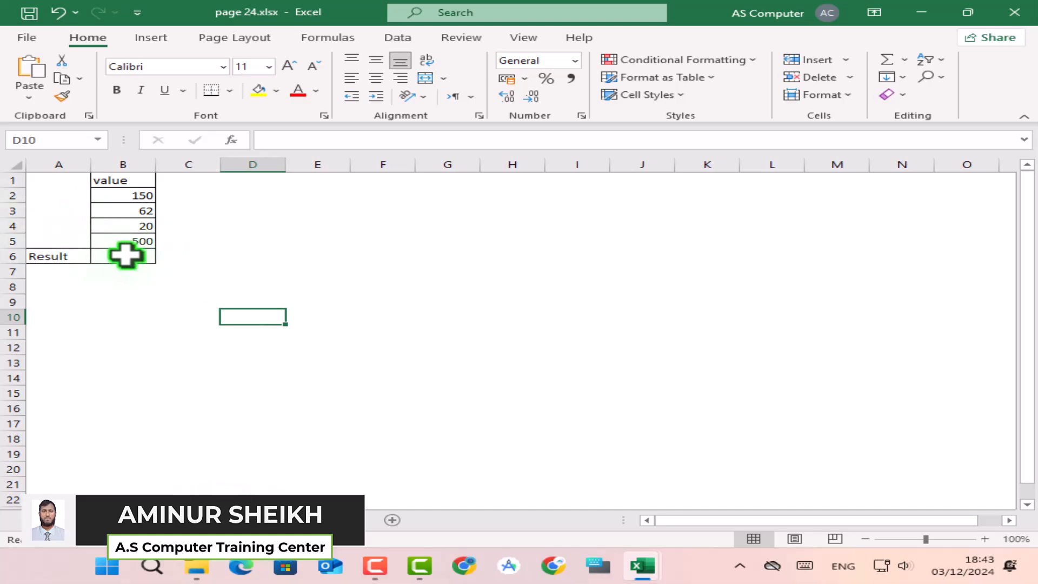
Begin an AVERAGEIF formula in B6 of the Averageif sheet, using B2:B5 as the range
click(126, 255)
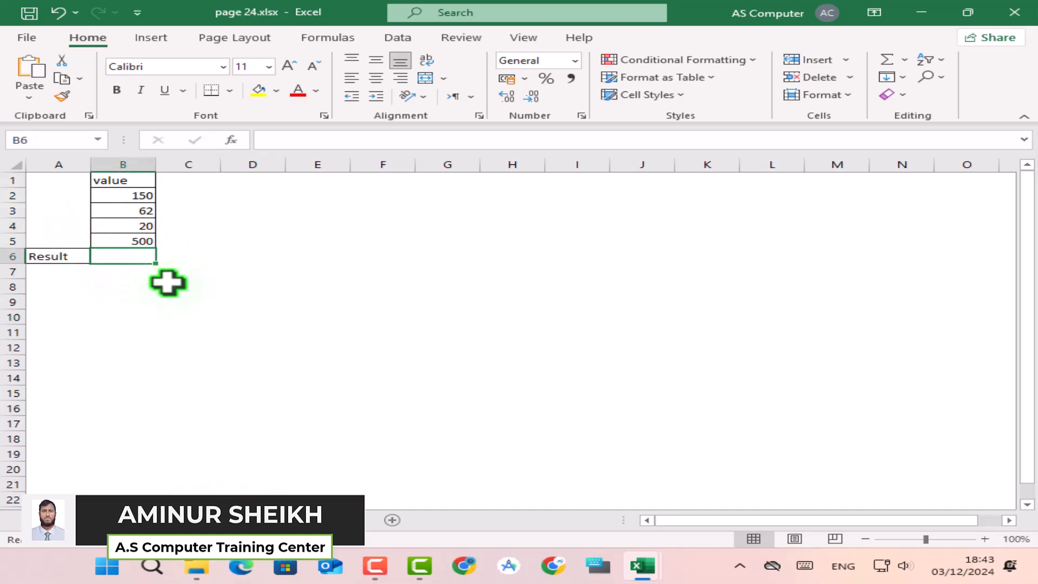
text(=aver)
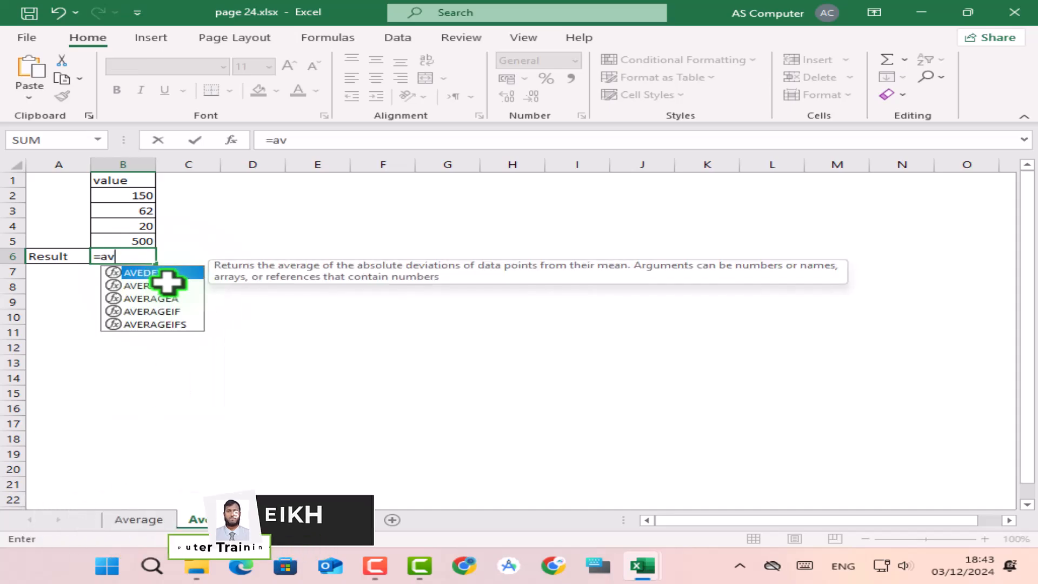
key(Down)
key(Down)
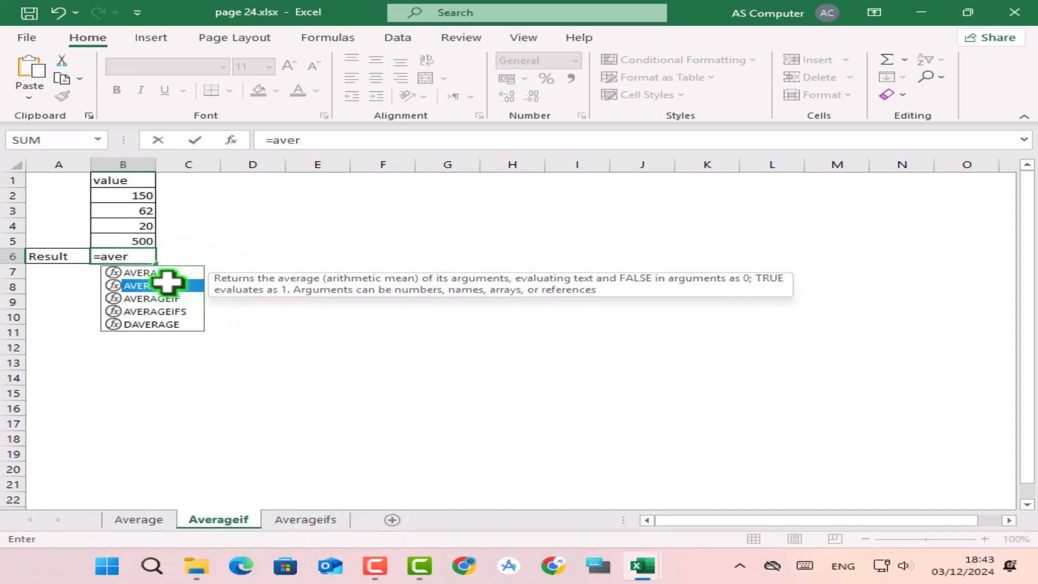
key(Tab)
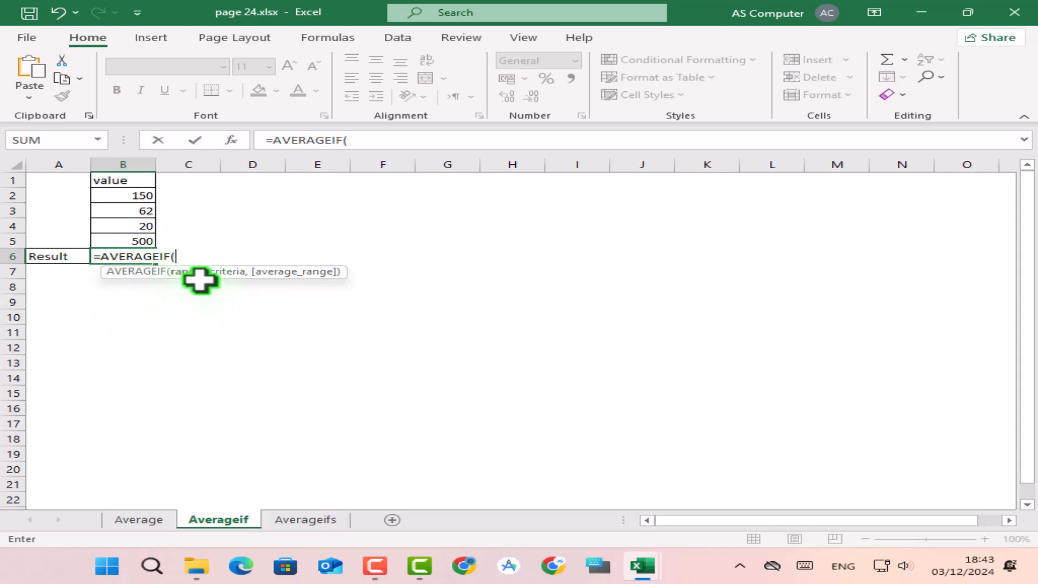
drag(125, 193, 127, 236)
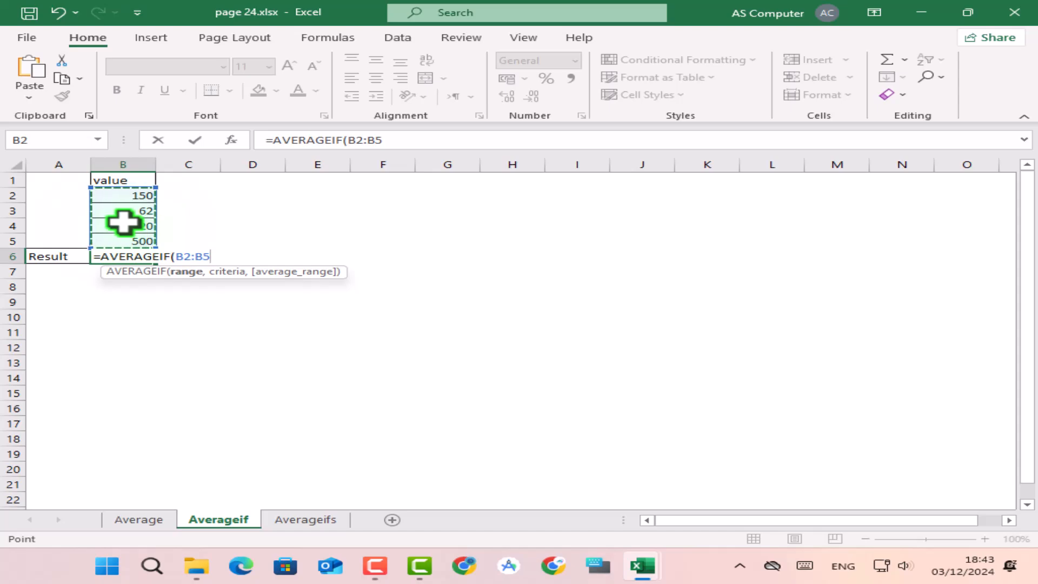
text(,)
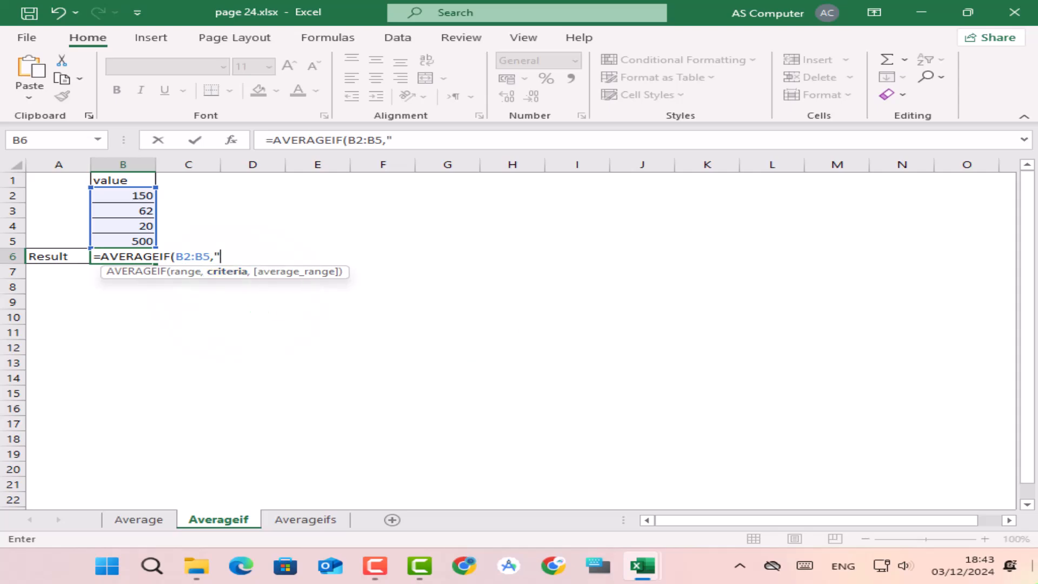
text(>20")
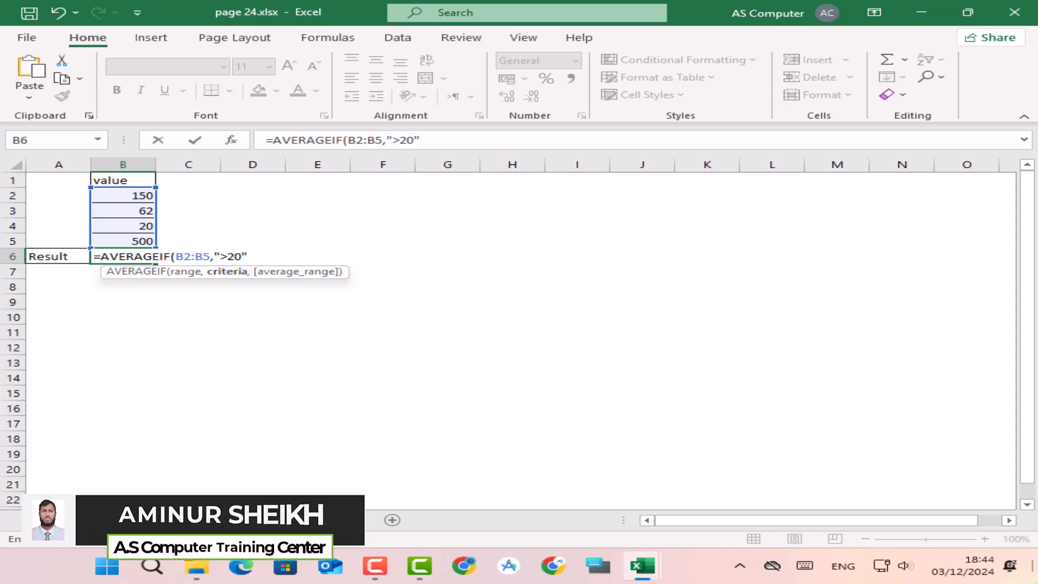
key(BackSpace)
key(BackSpace)
key(BackSpace)
key(BackSpace)
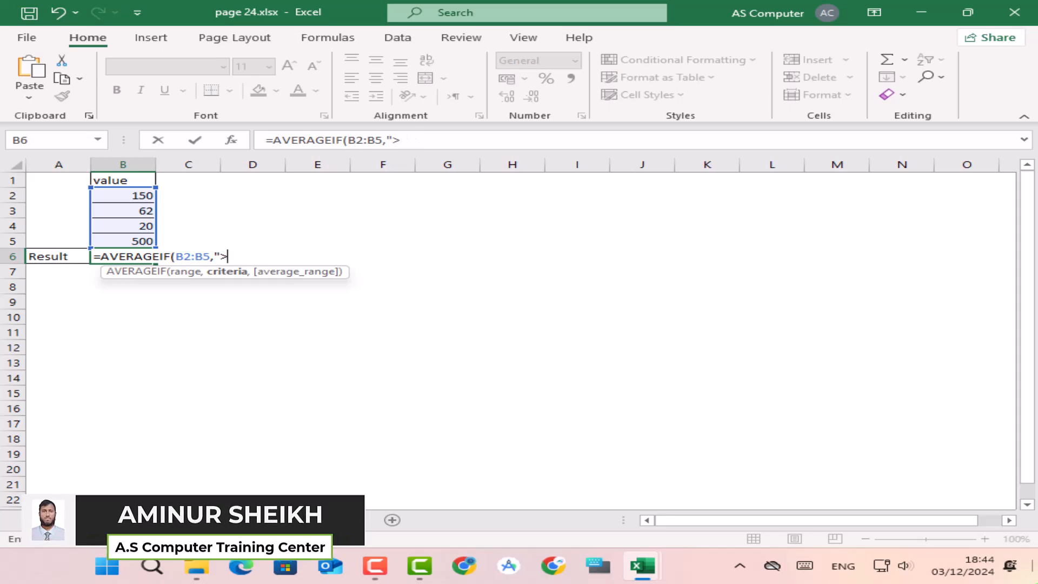
text(<20)
key(BackSpace)
key(BackSpace)
text(=)
key(BackSpace)
key(BackSpace)
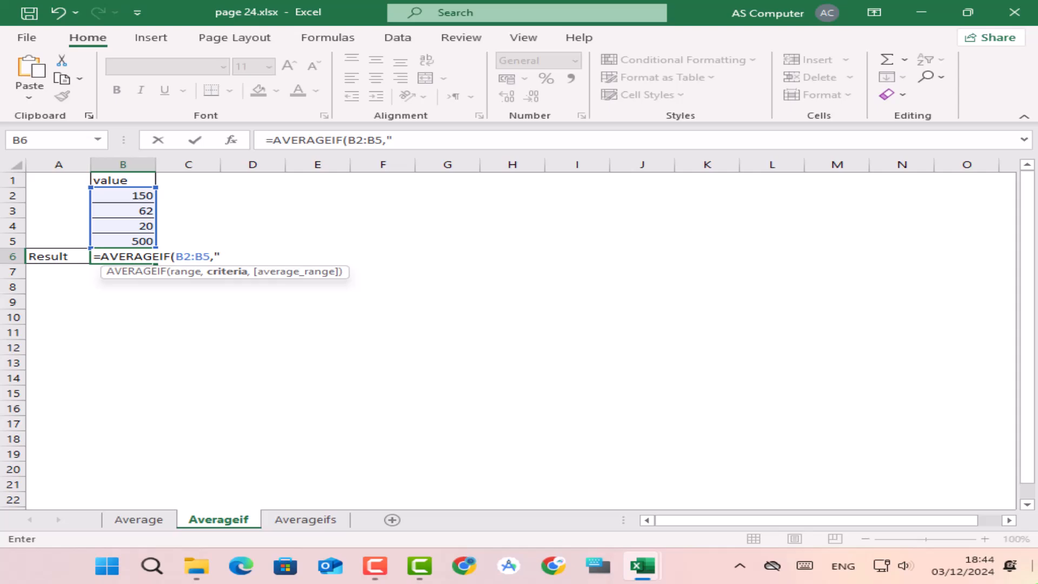
Complete the AVERAGEIF formula with the criterion ">20"
text(>20")
key(Return)
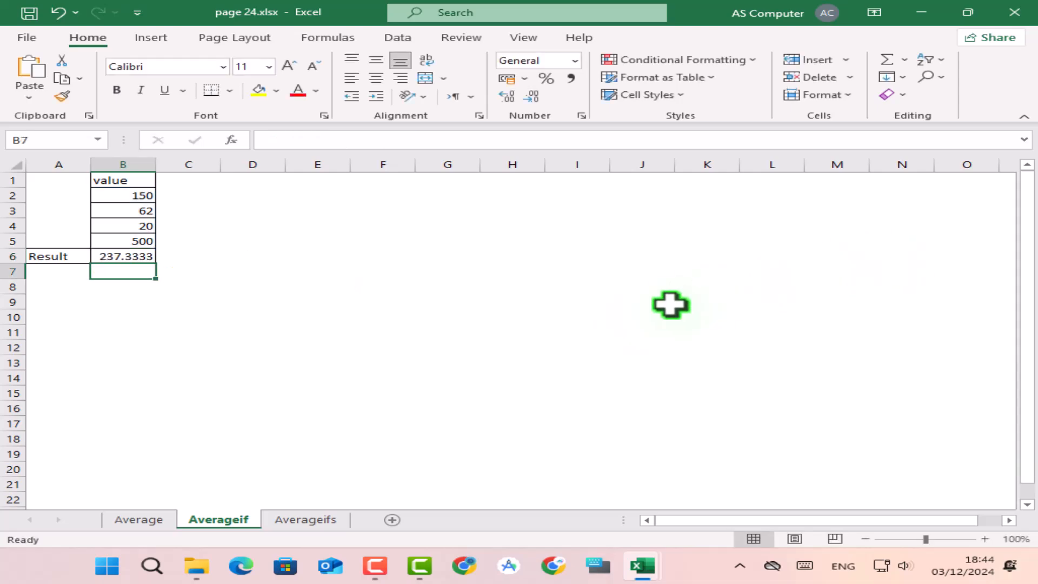
Adjust the number of decimal places displayed for the average in the Result cell B6
click(119, 257)
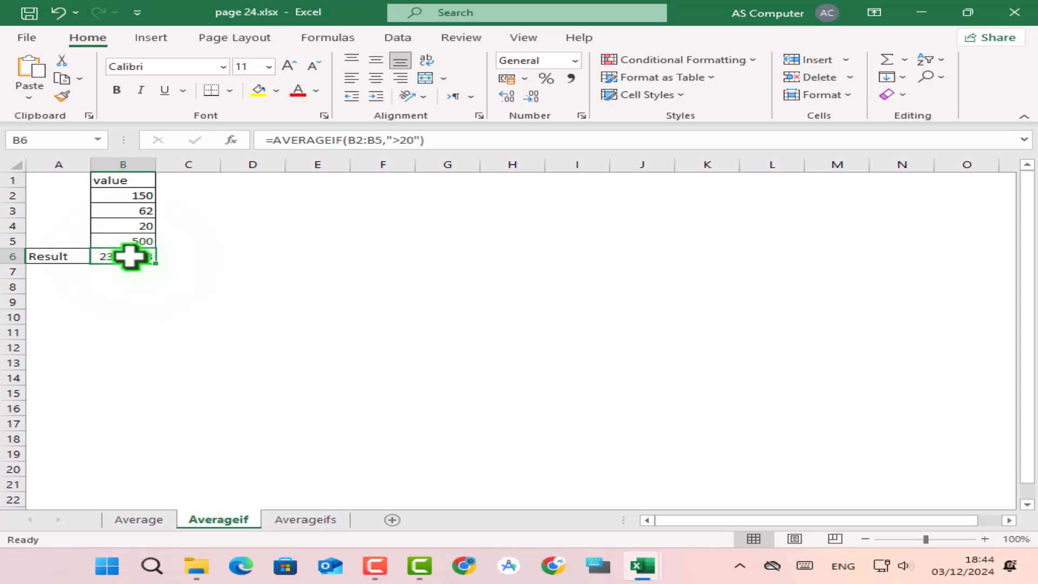
click(535, 97)
click(535, 97)
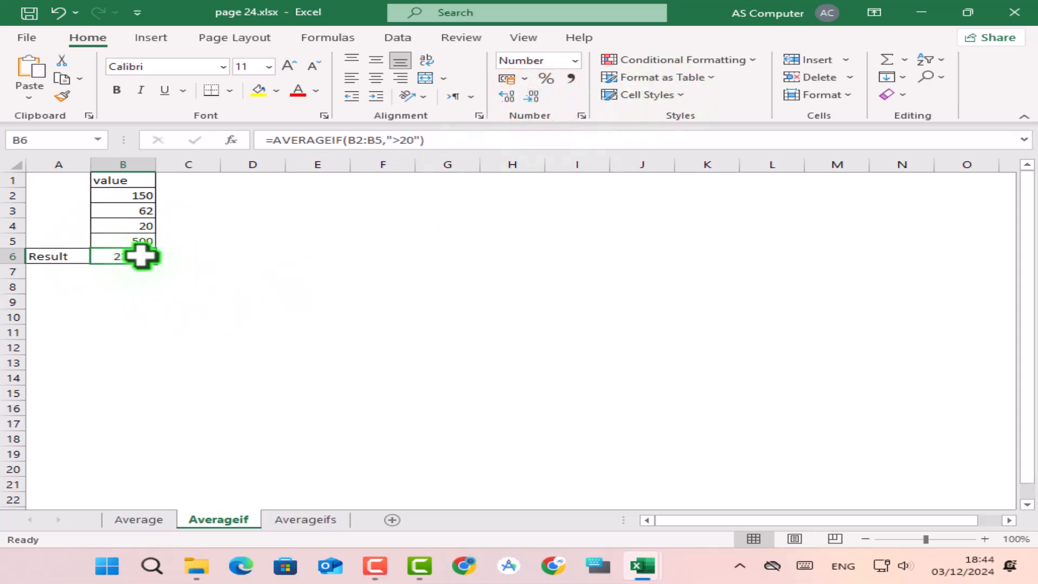
click(535, 97)
click(534, 96)
click(509, 96)
click(509, 96)
click(509, 96)
click(534, 97)
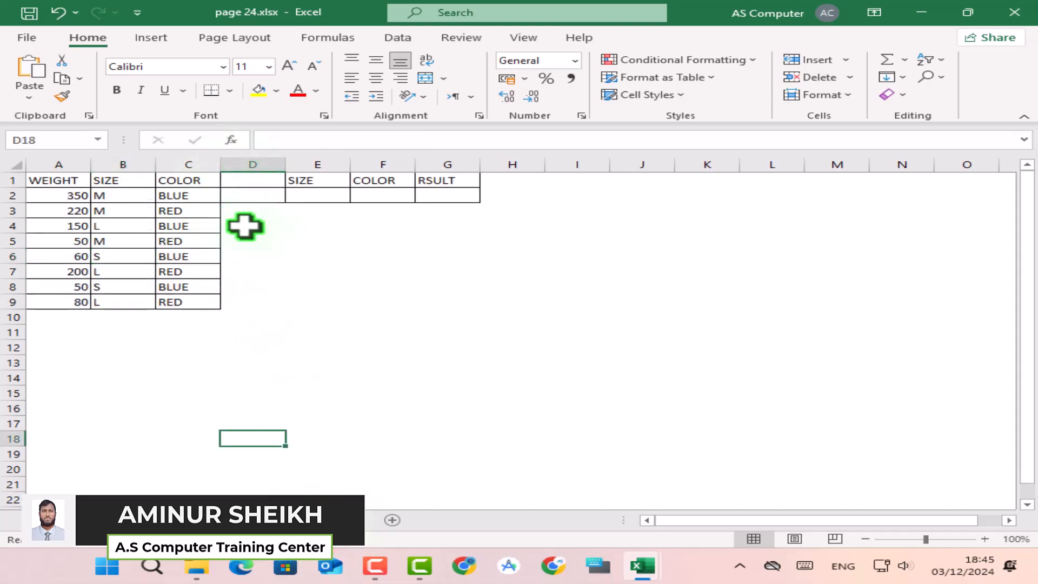
Check the size entries in B2:B9 of the Averageifs sheet and open data validation for cell E2 under SIZE
click(330, 194)
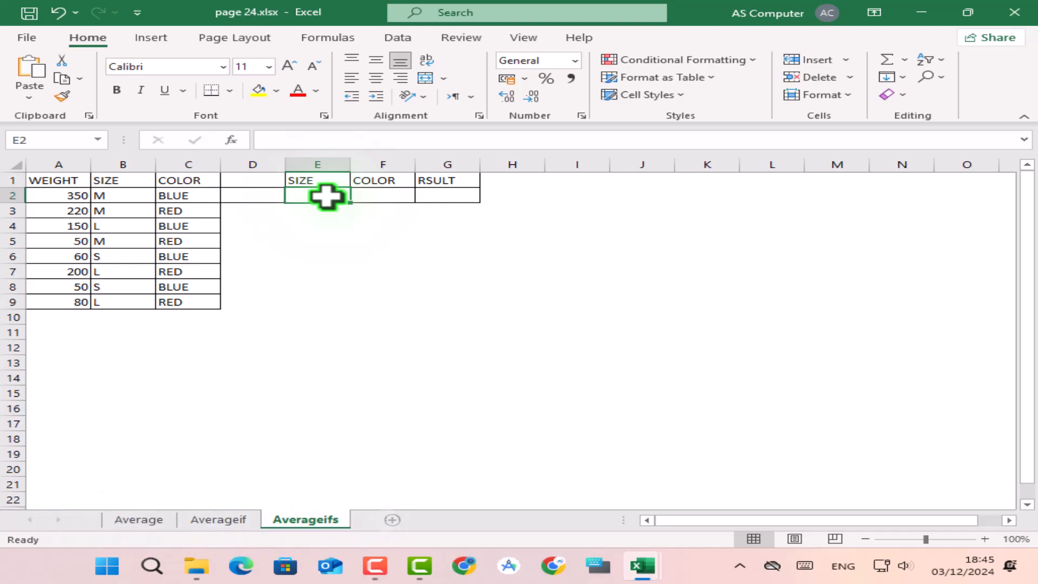
click(115, 194)
drag(116, 195, 116, 301)
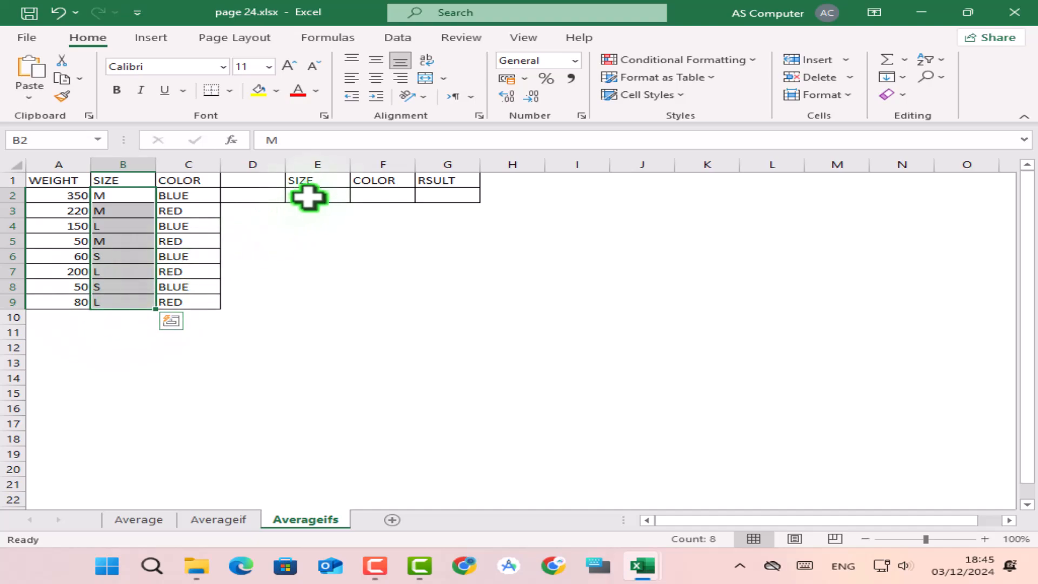
click(307, 198)
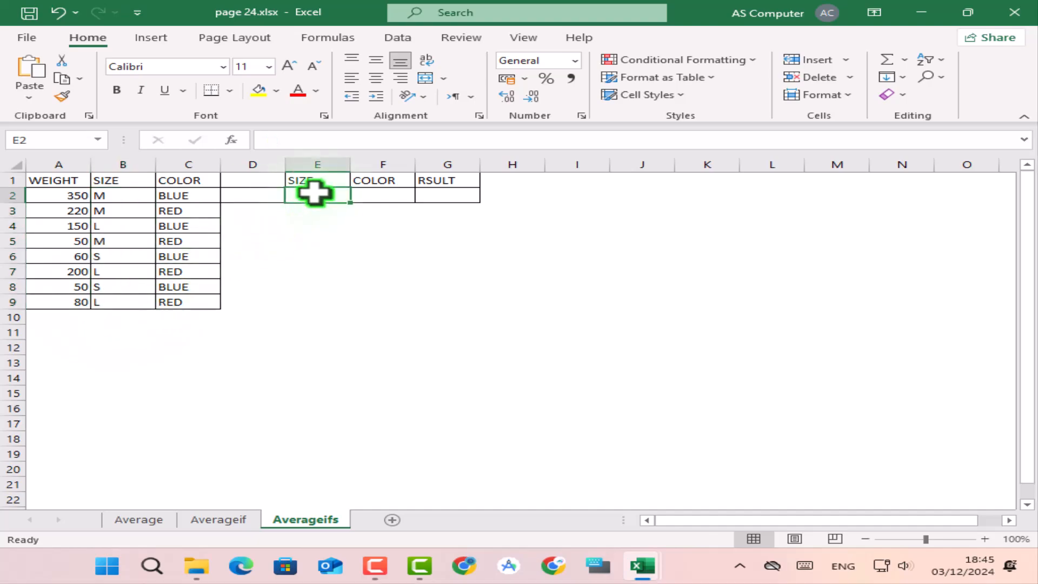
click(404, 41)
click(252, 273)
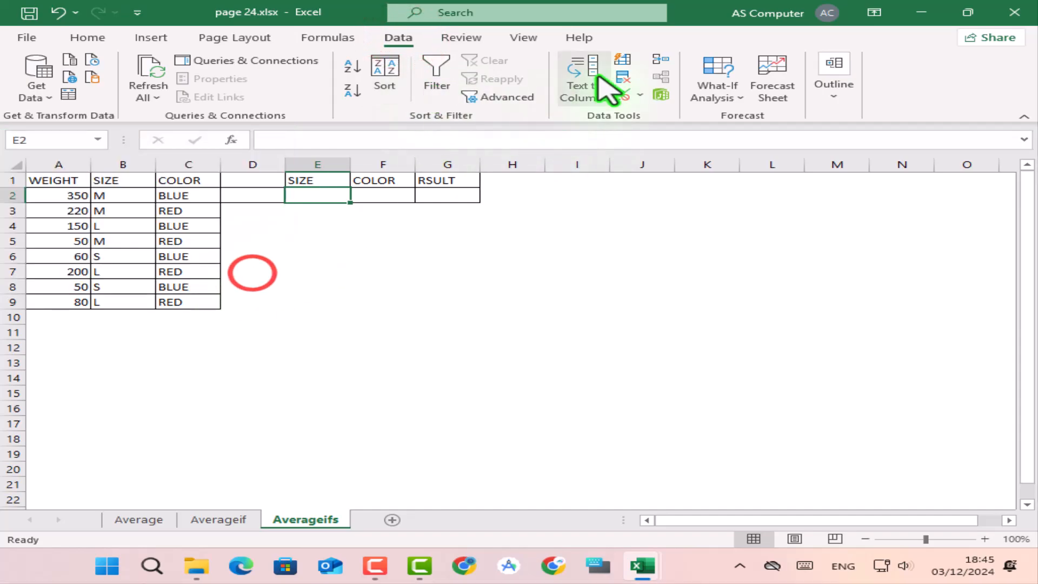
click(640, 96)
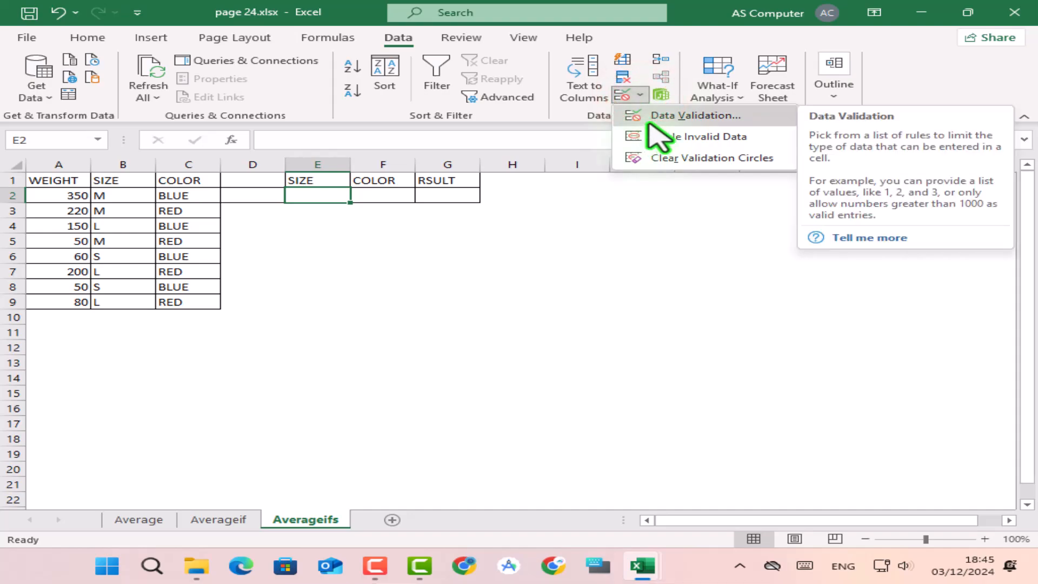
click(674, 117)
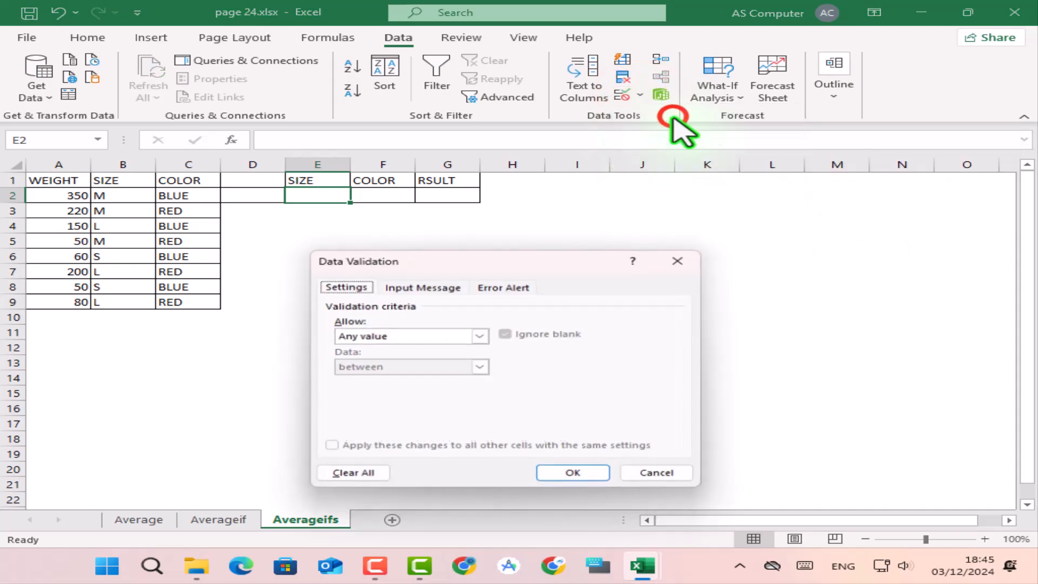
Restrict the SIZE cell E2 to a list with the source M,L,S and check its drop-down choices
drag(436, 260, 500, 177)
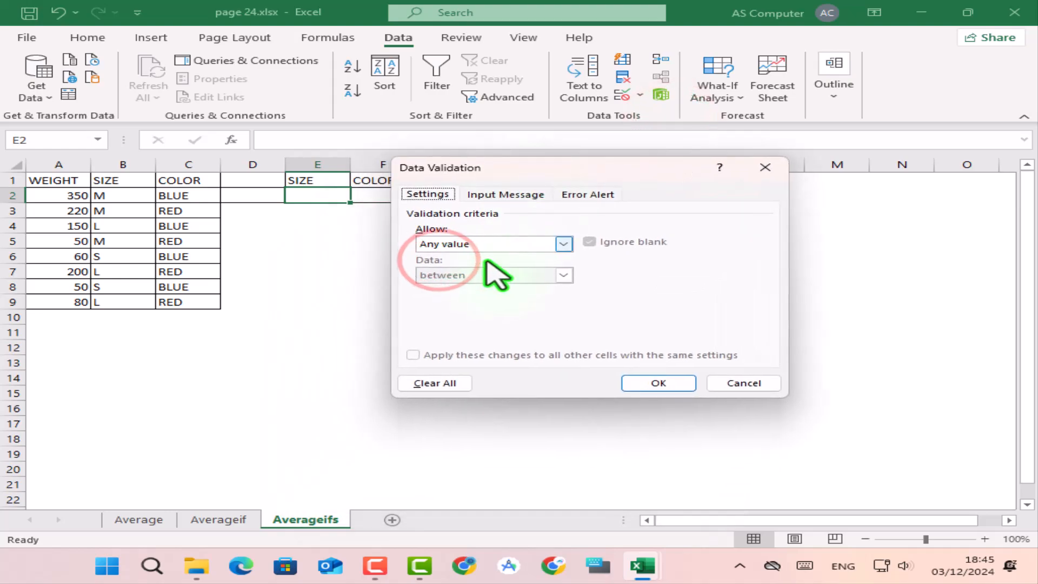
click(497, 244)
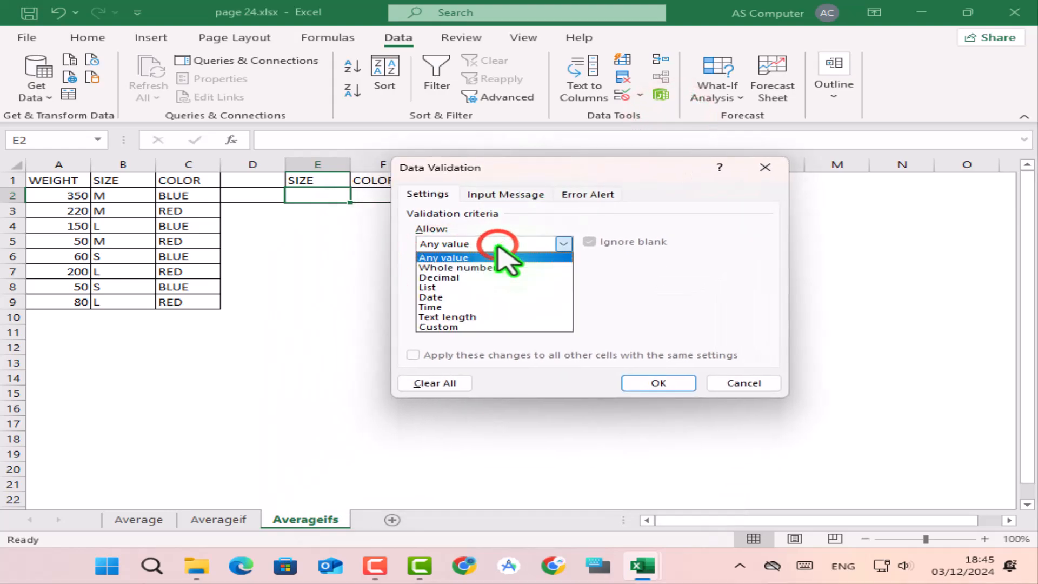
click(432, 287)
click(433, 306)
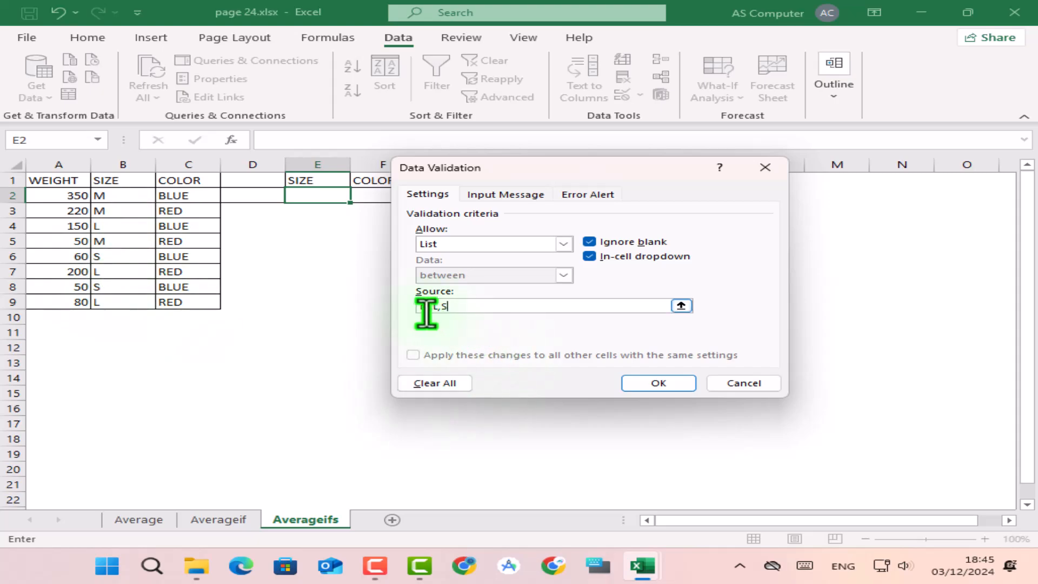
drag(467, 305, 364, 297)
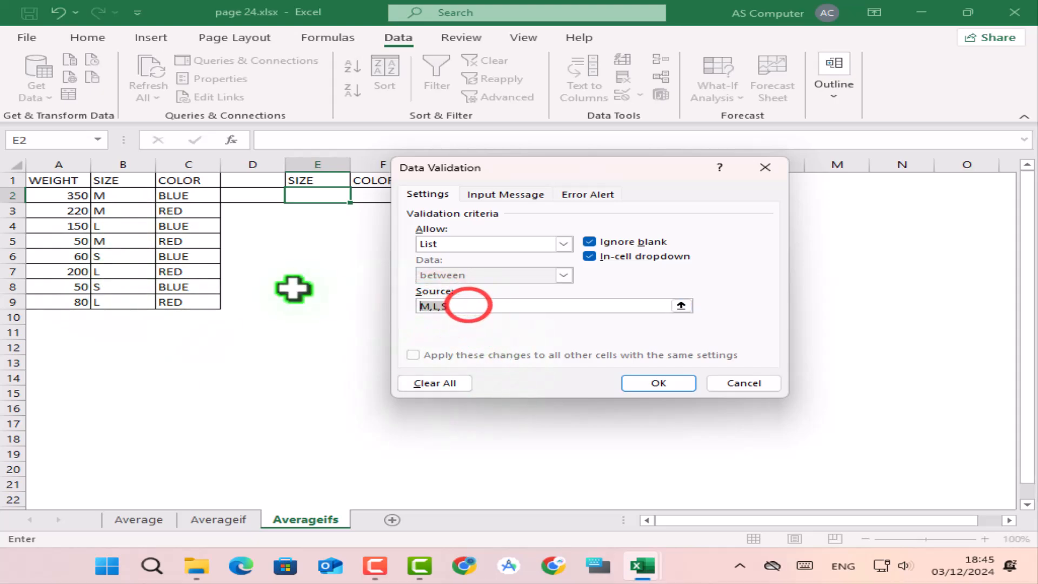
drag(108, 197, 111, 302)
key(ctrl+z)
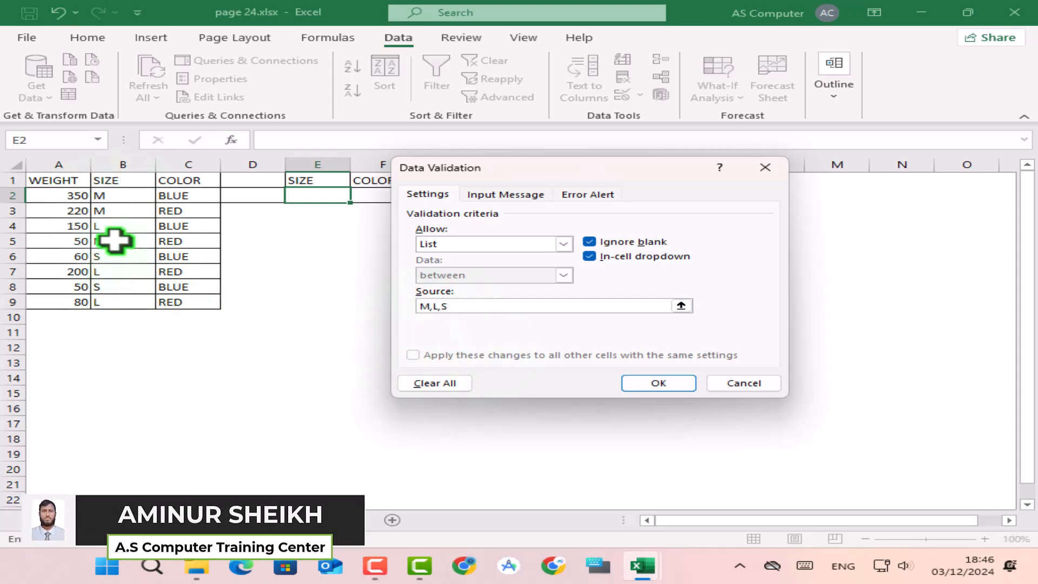
click(463, 304)
click(658, 382)
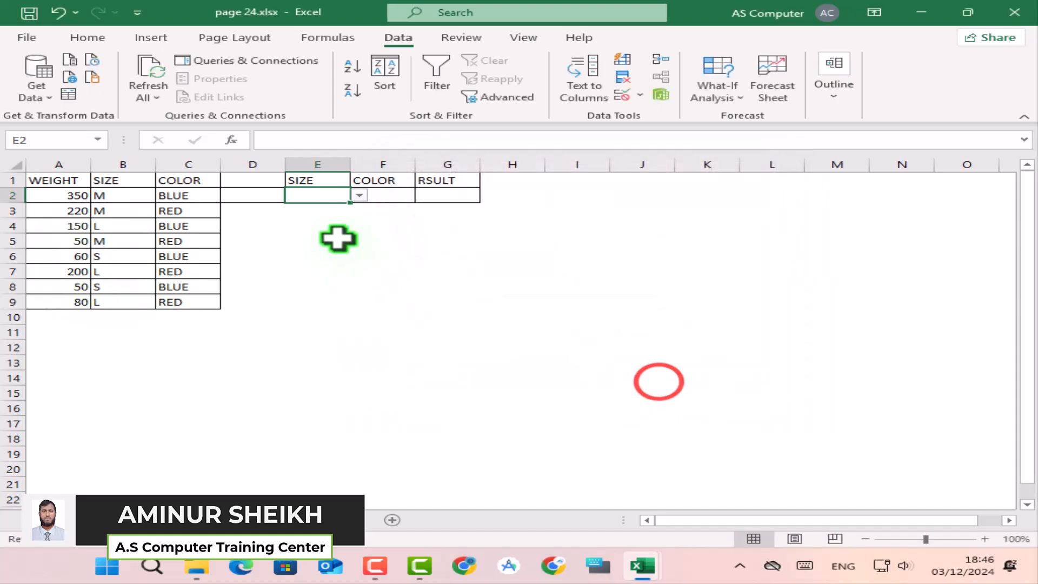
click(359, 195)
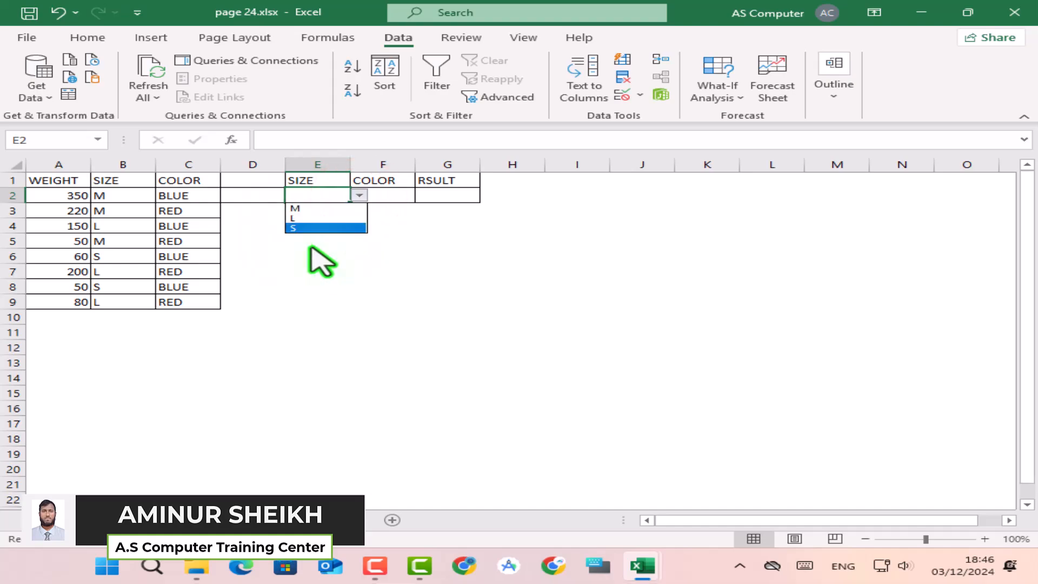
Restrict the COLOR cell F2 to a drop-down list with the source BLUE,RED
click(387, 195)
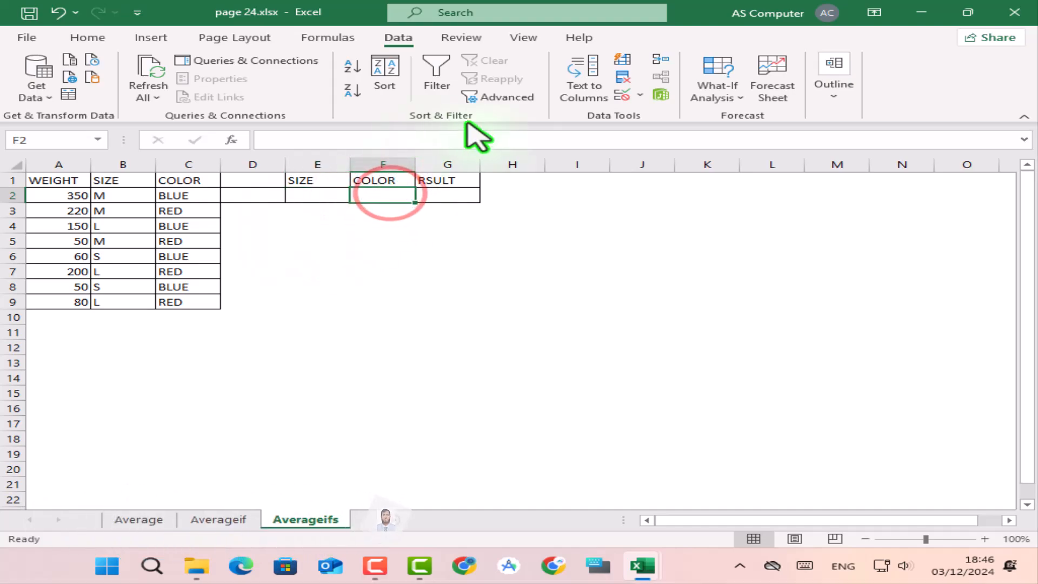
click(621, 95)
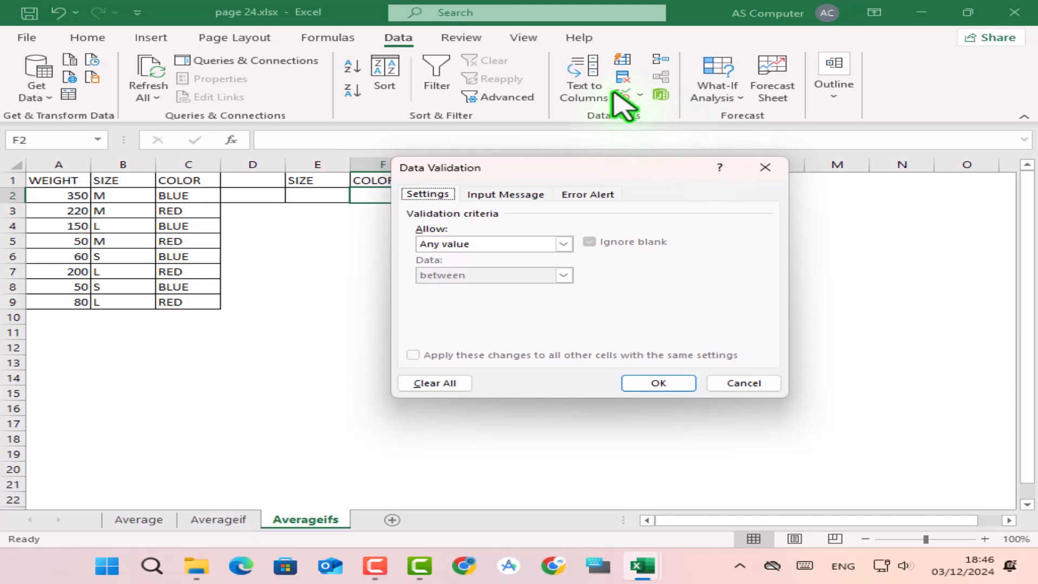
click(490, 246)
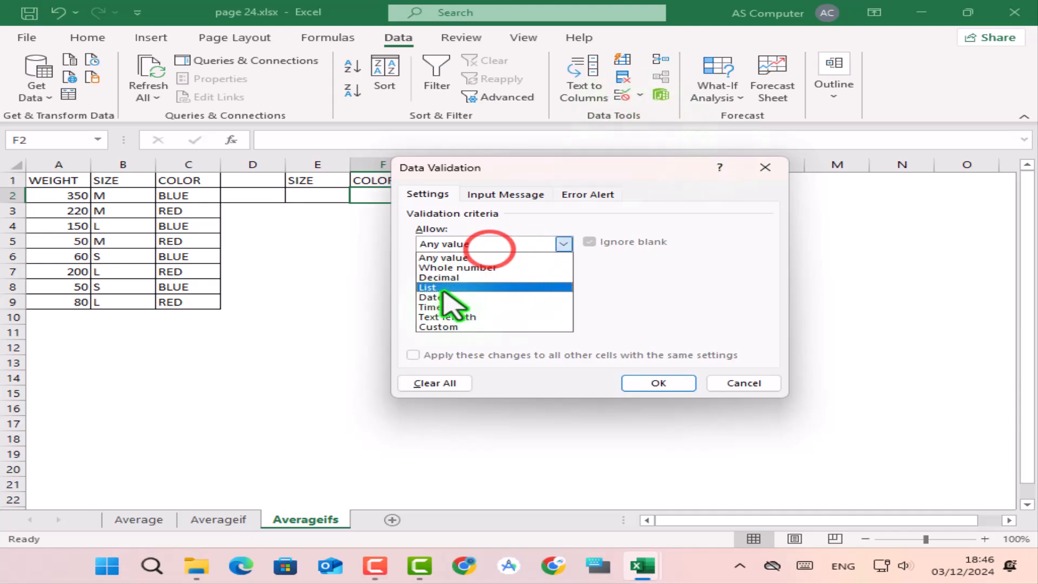
click(437, 287)
click(438, 306)
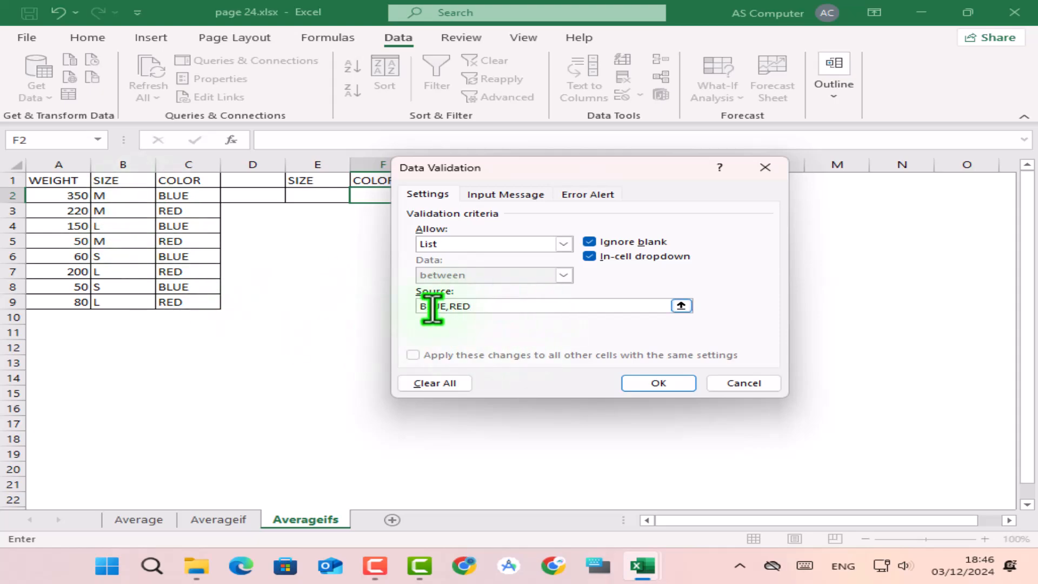
click(658, 383)
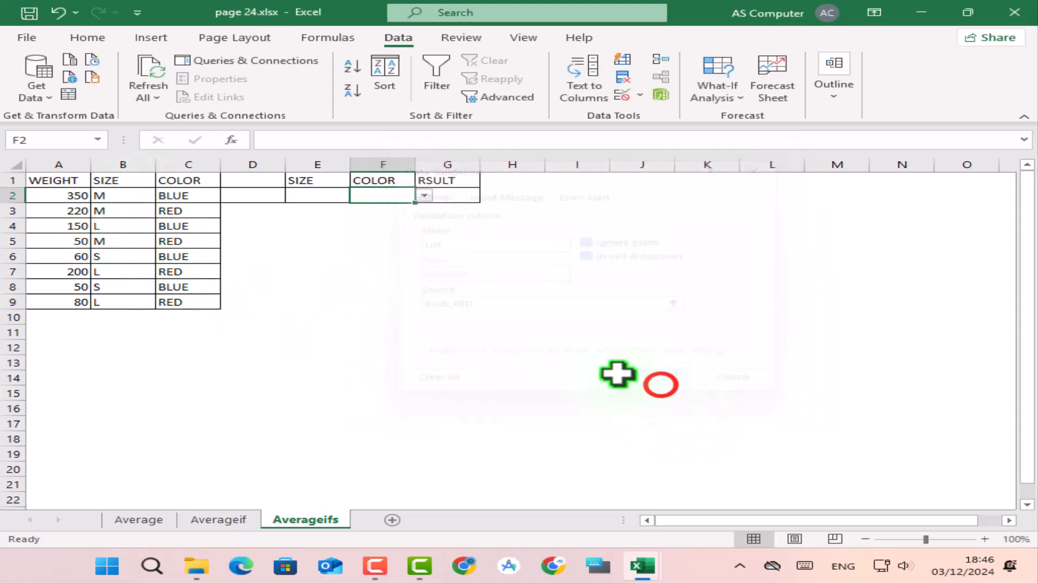
Begin an AVERAGEIFS formula in G2 with the weights A2:A9 as the average range
click(443, 193)
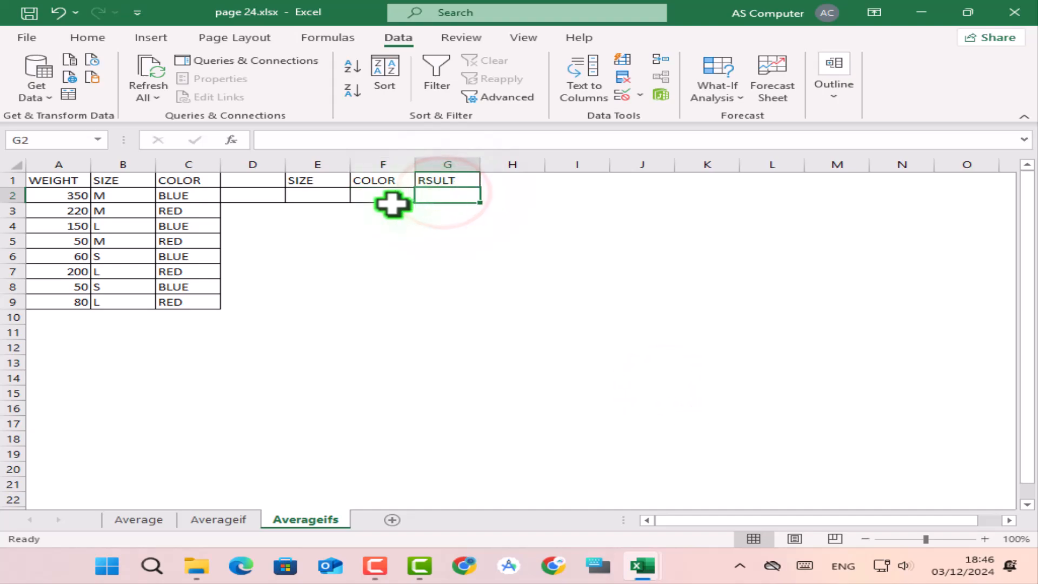
text(=)
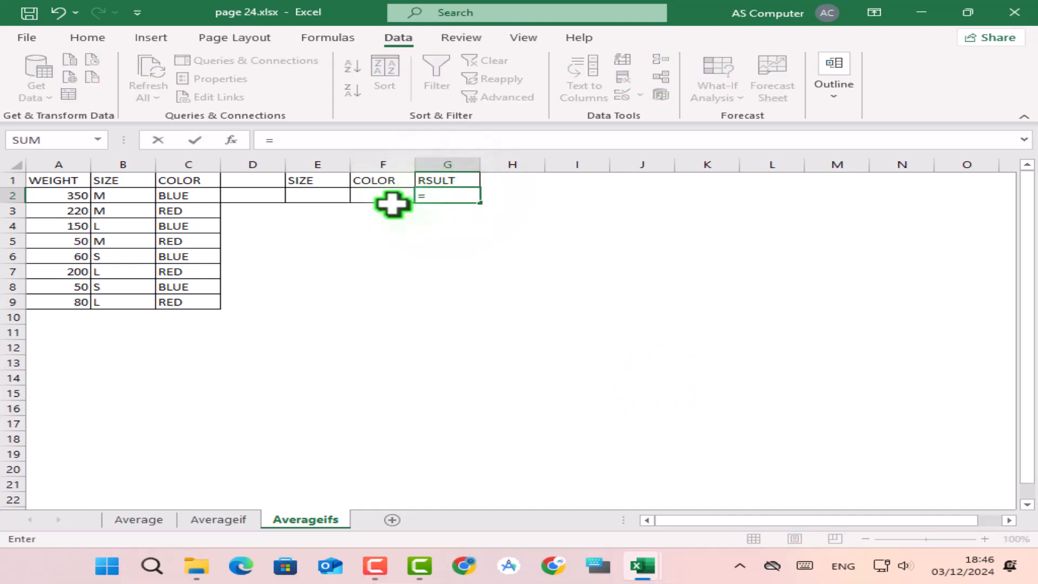
text(aver)
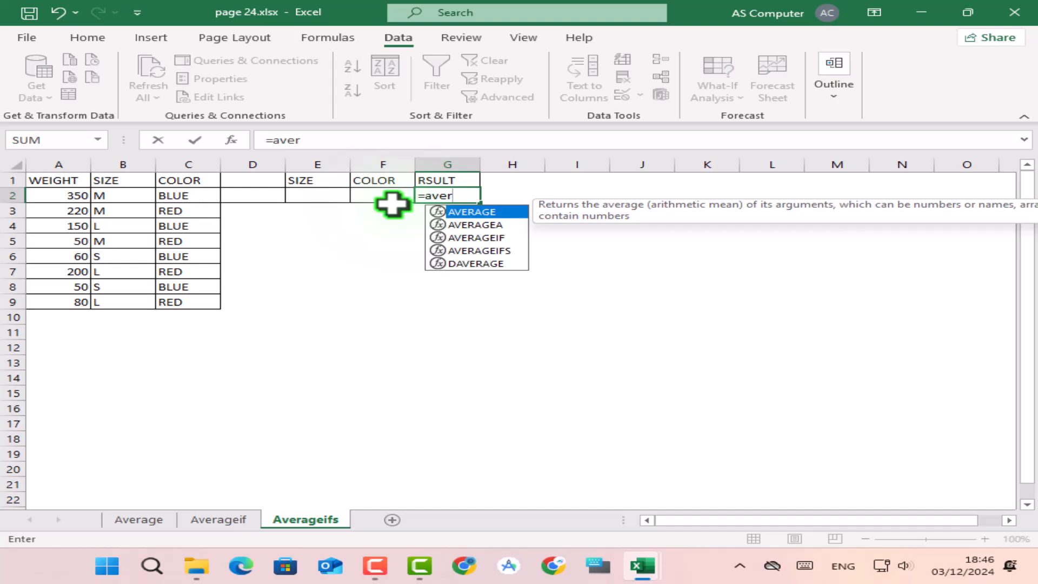
key(Down)
key(Down)
key(Down)
key(Tab)
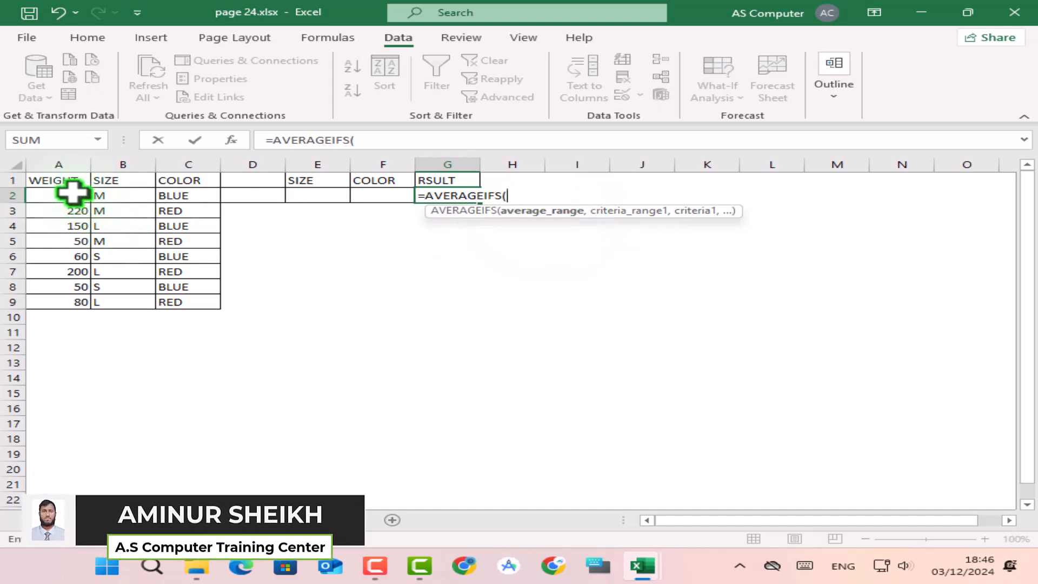
click(71, 191)
drag(71, 301, 70, 301)
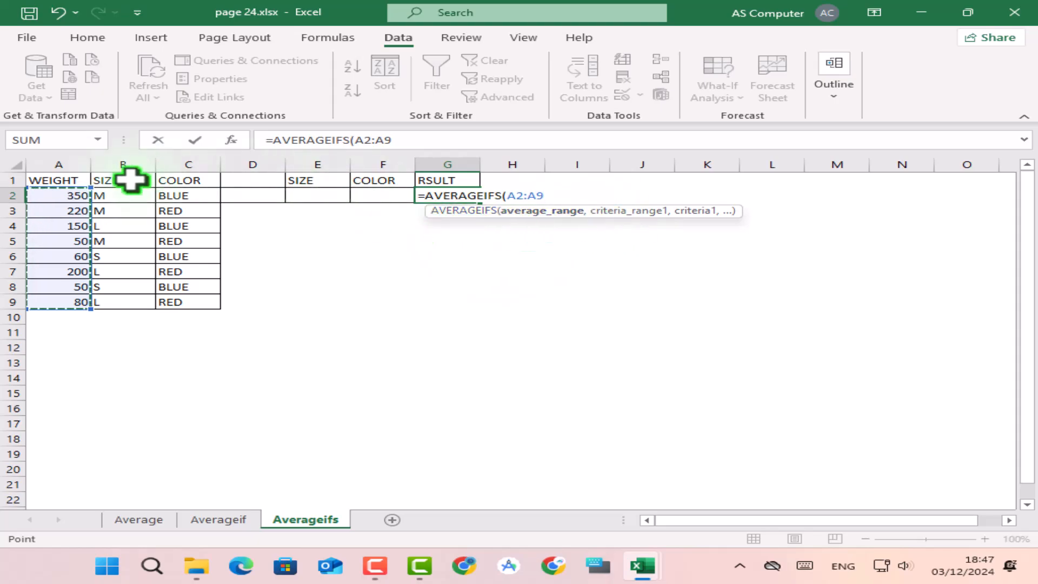
text(,)
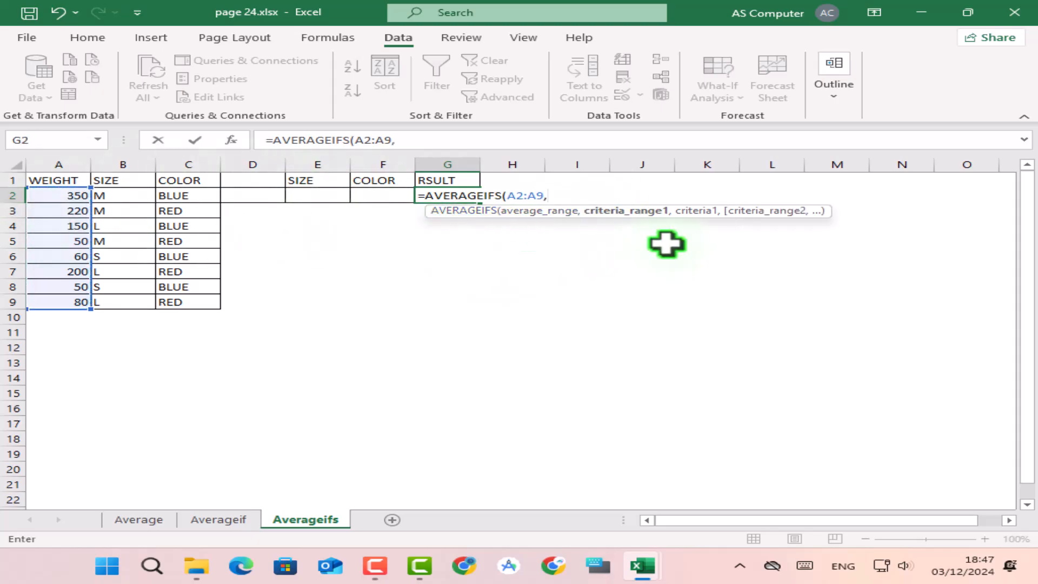
Add B2:B9 as the formula's first criteria range, with cell E2 as its criterion
drag(111, 197, 114, 301)
text(,)
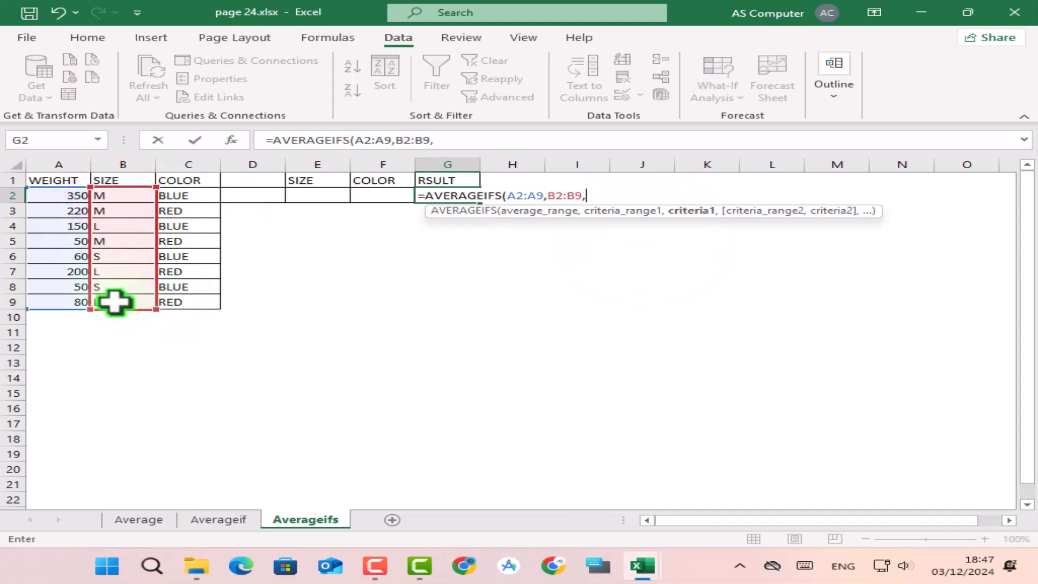
click(302, 197)
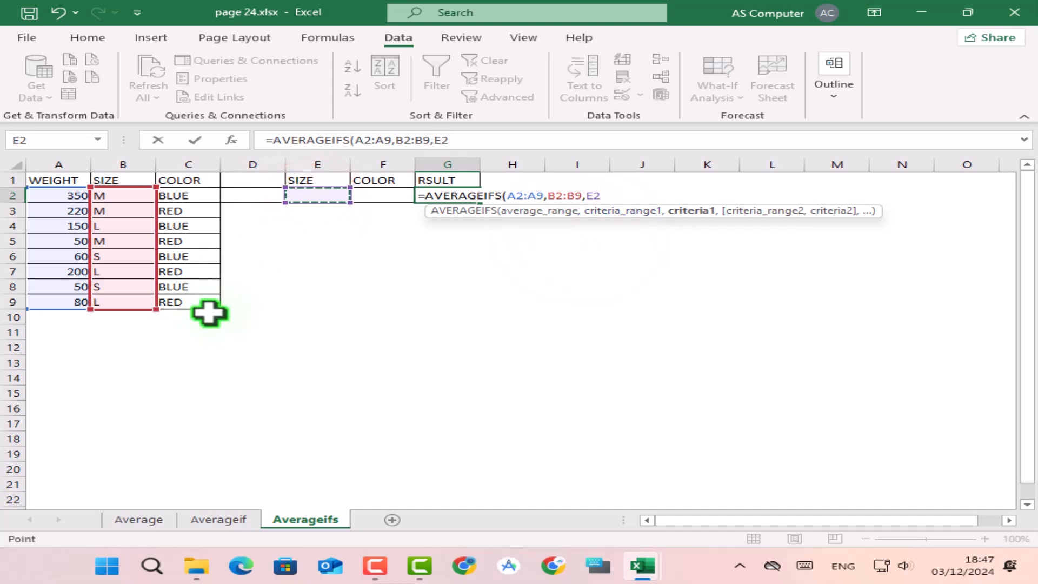
text(,)
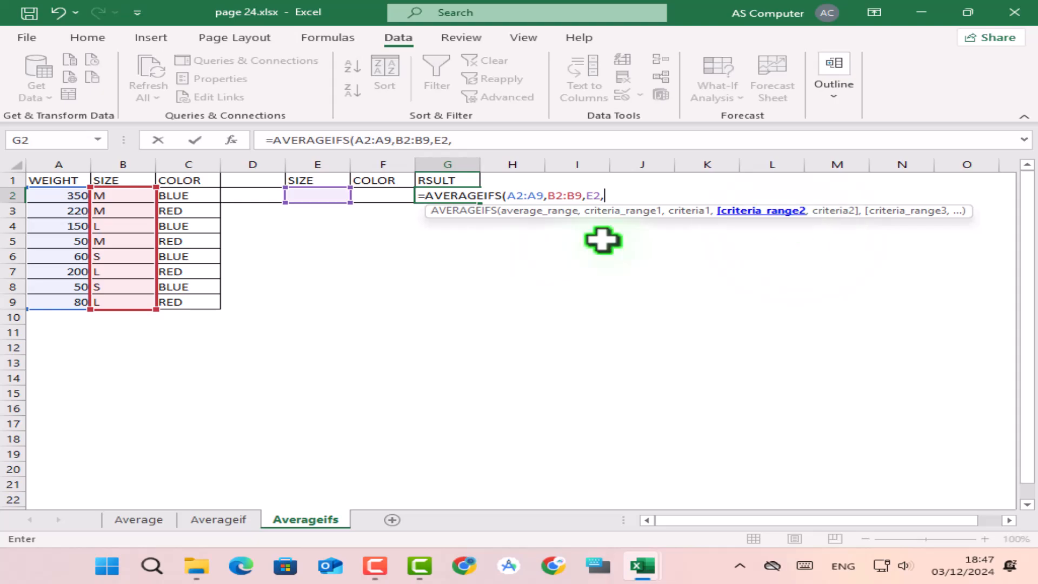
Add C2:C9 as the second criteria range with F2 as its criterion, and complete the AVERAGEIFS formula
drag(186, 195, 185, 297)
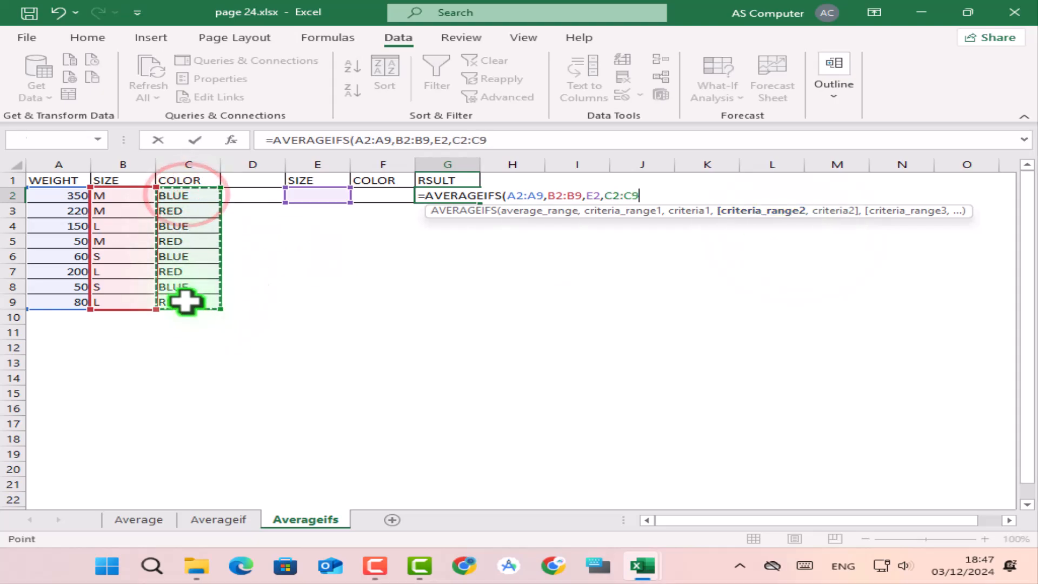
text(,)
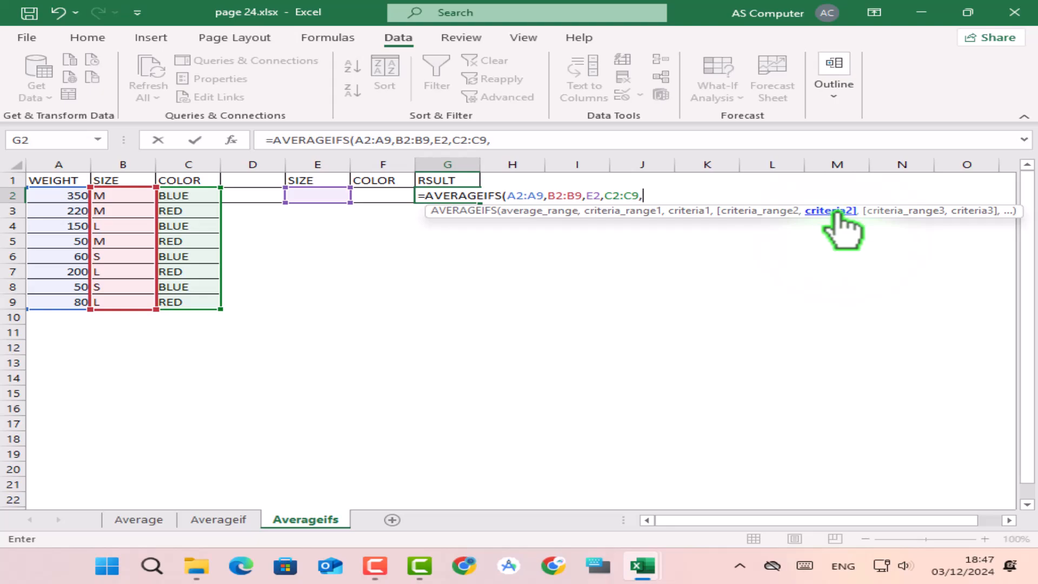
click(380, 194)
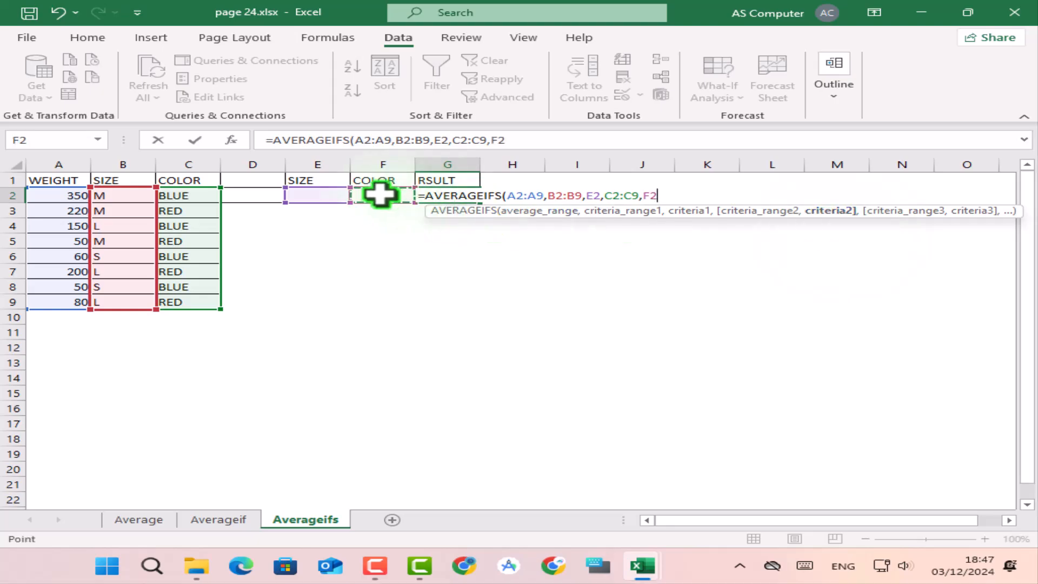
key(Return)
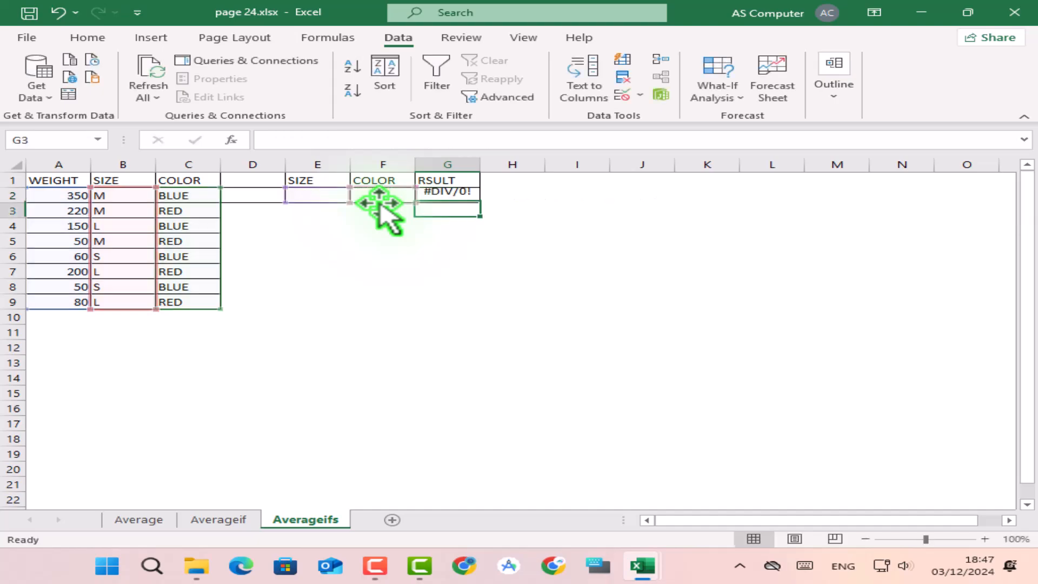
Wrap the AVERAGEIFS formula in G2 in IFERROR with 0 as the value if error, accepting the closing bracket correction
click(462, 195)
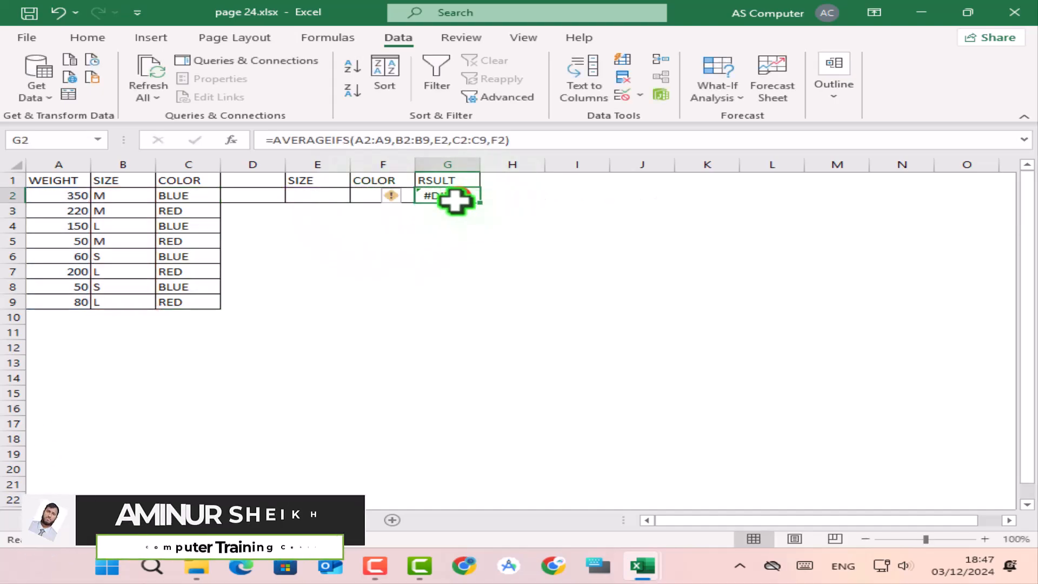
click(274, 140)
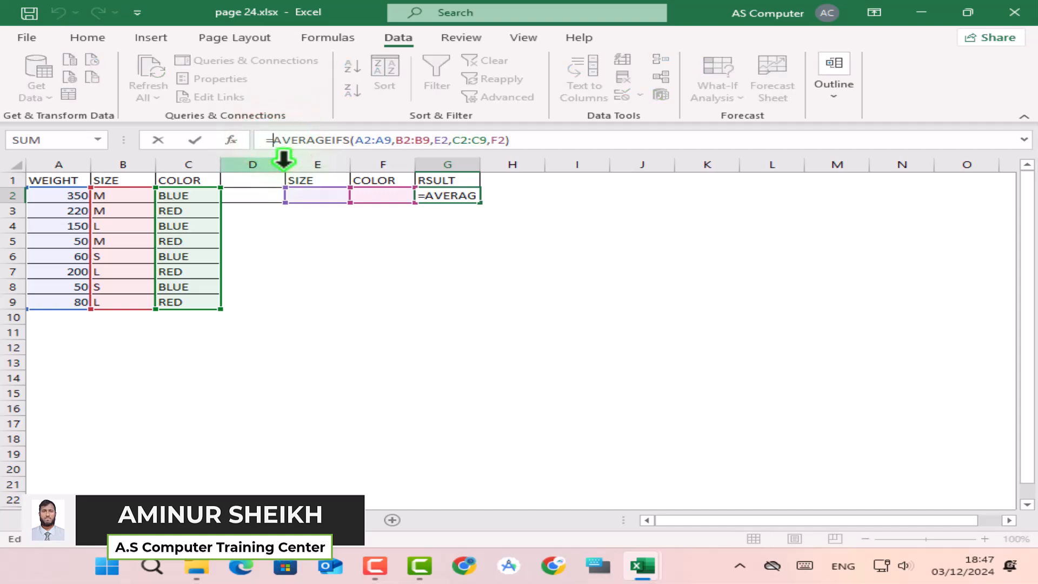
text(if)
key(Down)
key(Tab)
click(579, 138)
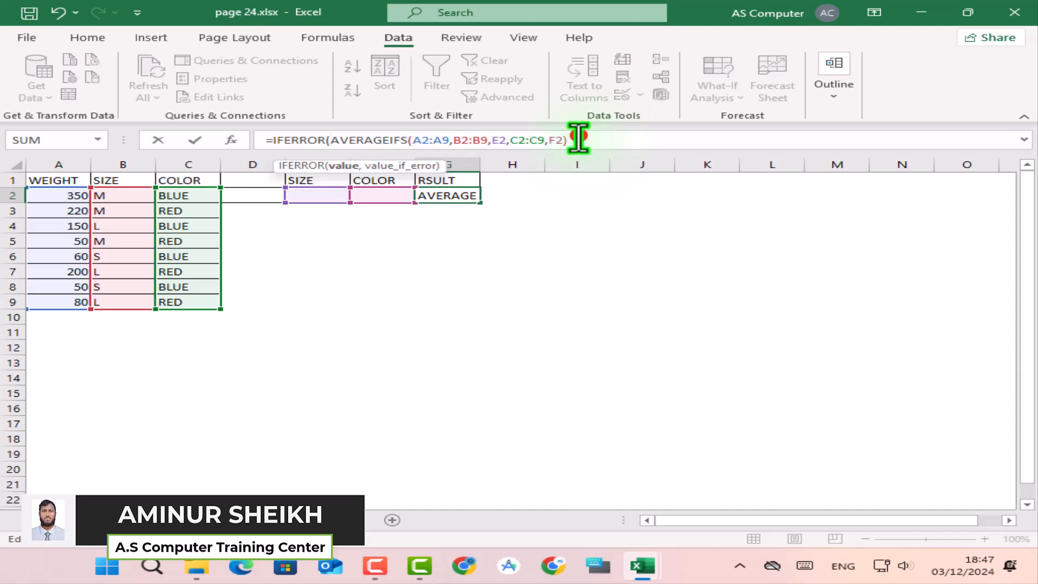
text(,)
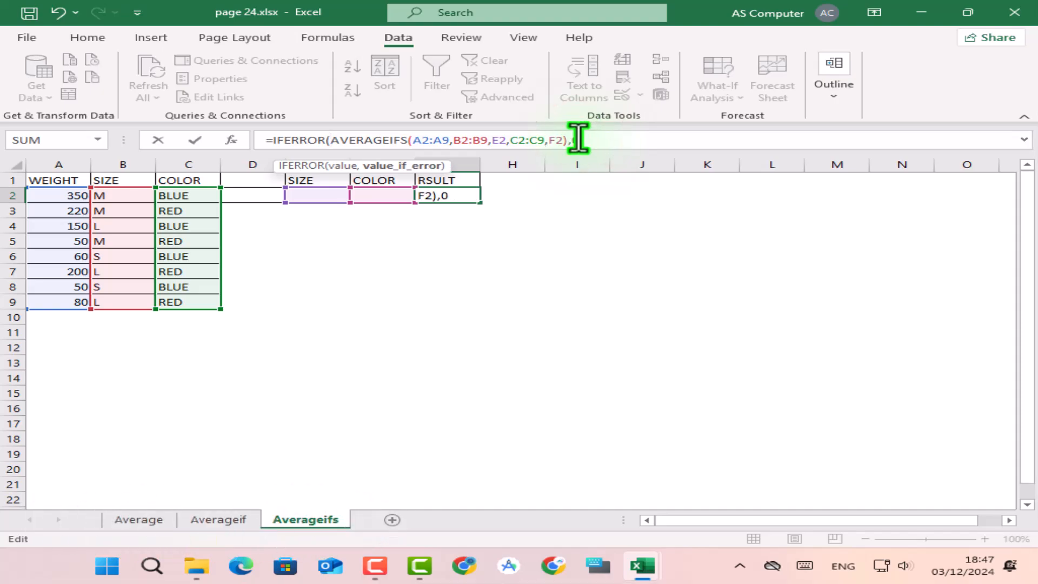
text(0)
key(Return)
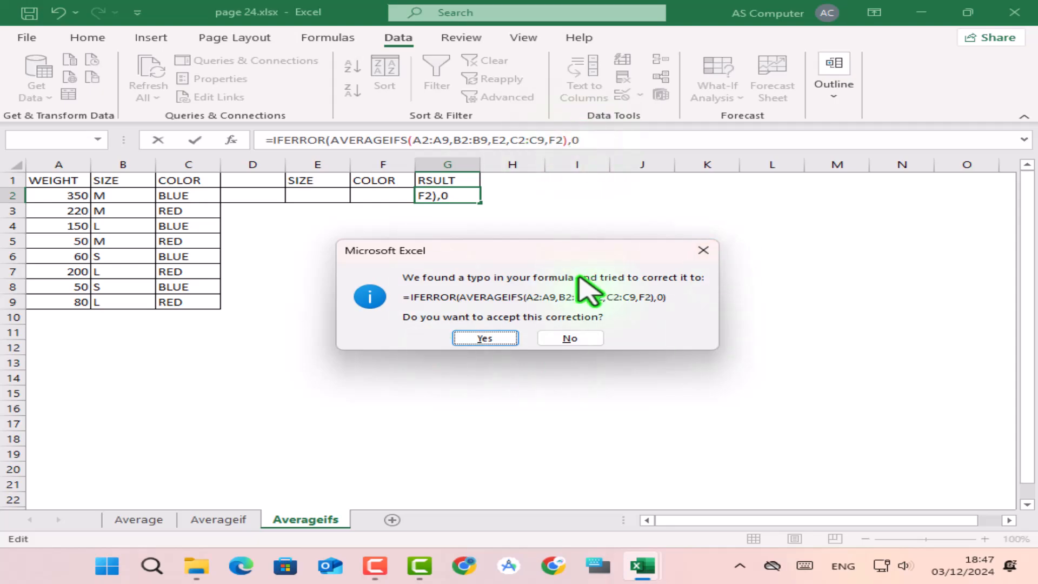
click(488, 339)
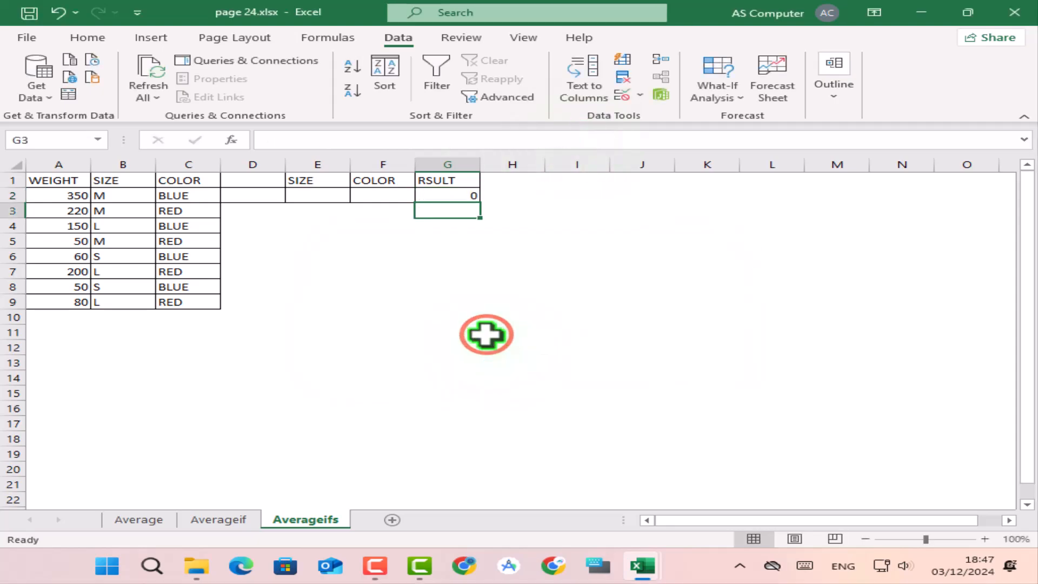
click(460, 196)
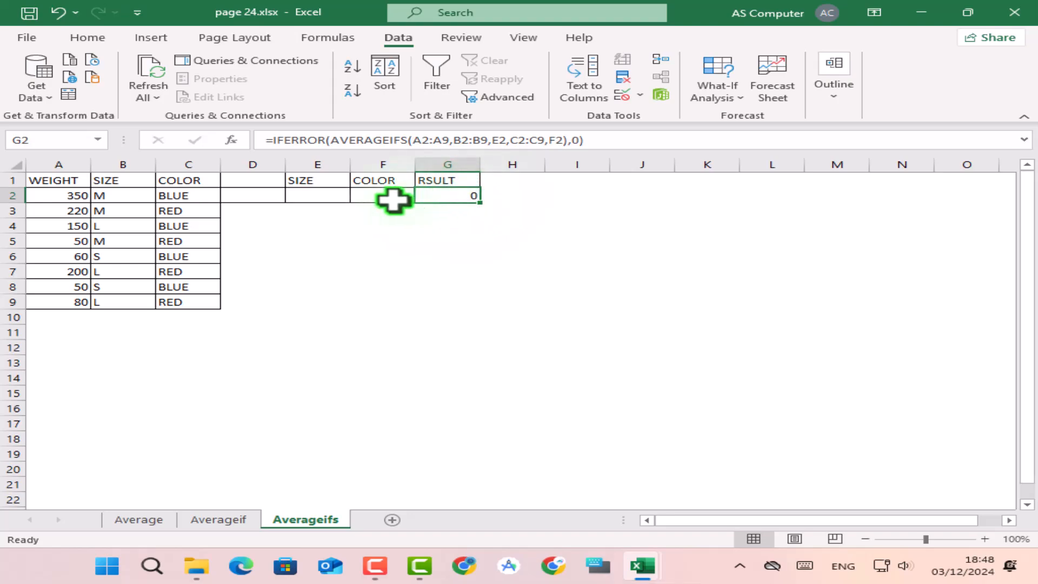
Choose size L in E2 and color RED in F2, and check the average in G2
click(315, 195)
click(359, 195)
click(323, 218)
click(400, 193)
click(424, 195)
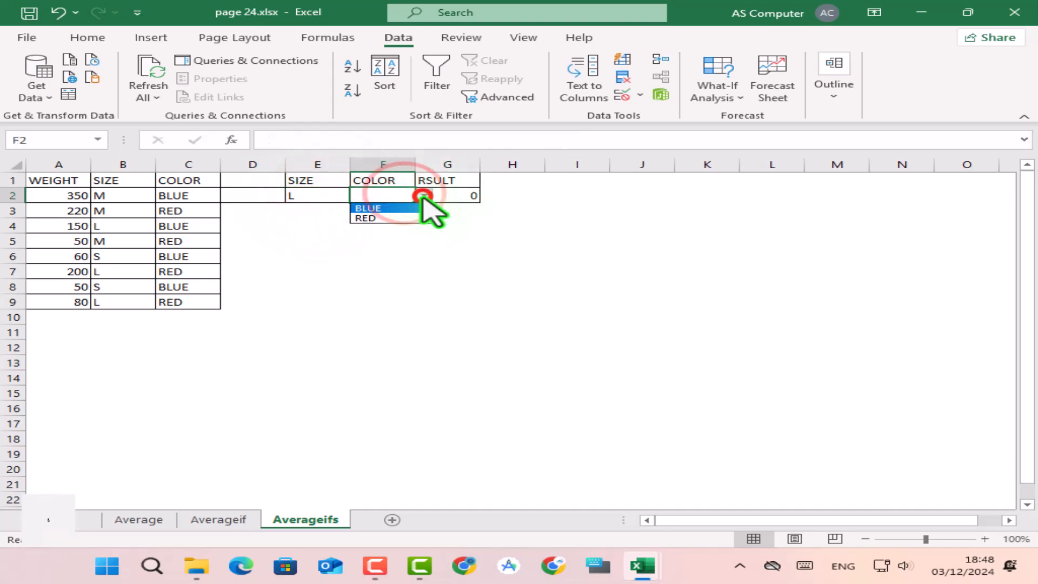
click(385, 217)
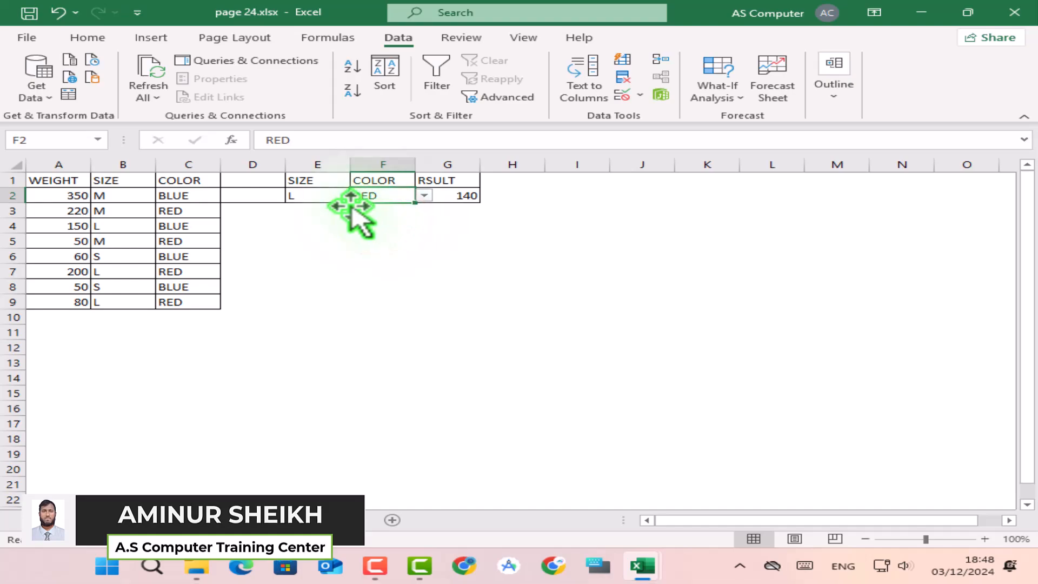
click(473, 197)
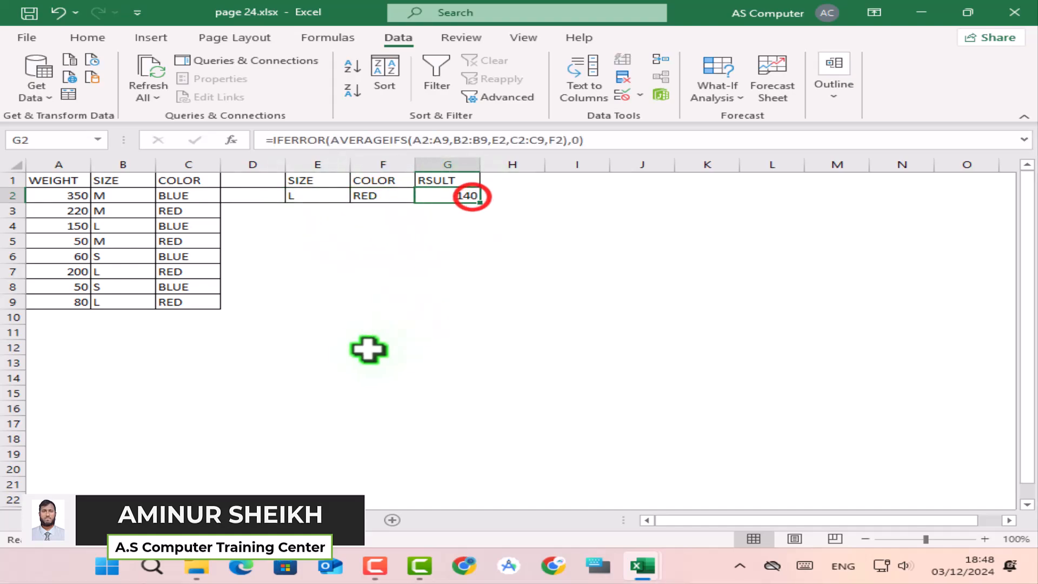
Switch the criteria to size M in E2 and color BLUE in F2
click(322, 197)
click(359, 196)
click(304, 209)
click(391, 195)
click(424, 196)
click(388, 208)
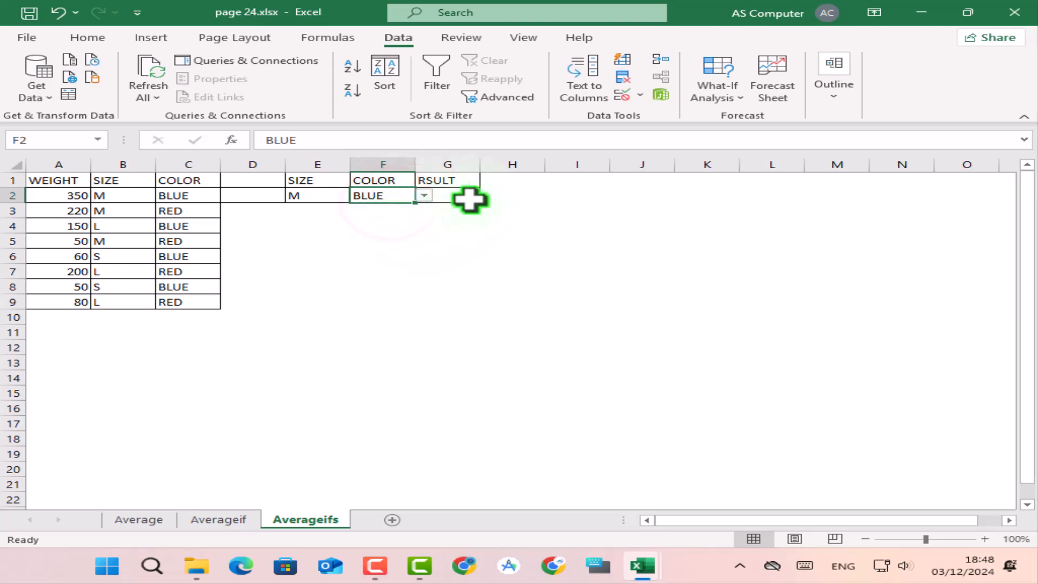
Change the size criterion in E2 to S and the color criterion in F2 to RED
click(317, 197)
click(359, 196)
click(309, 227)
click(401, 196)
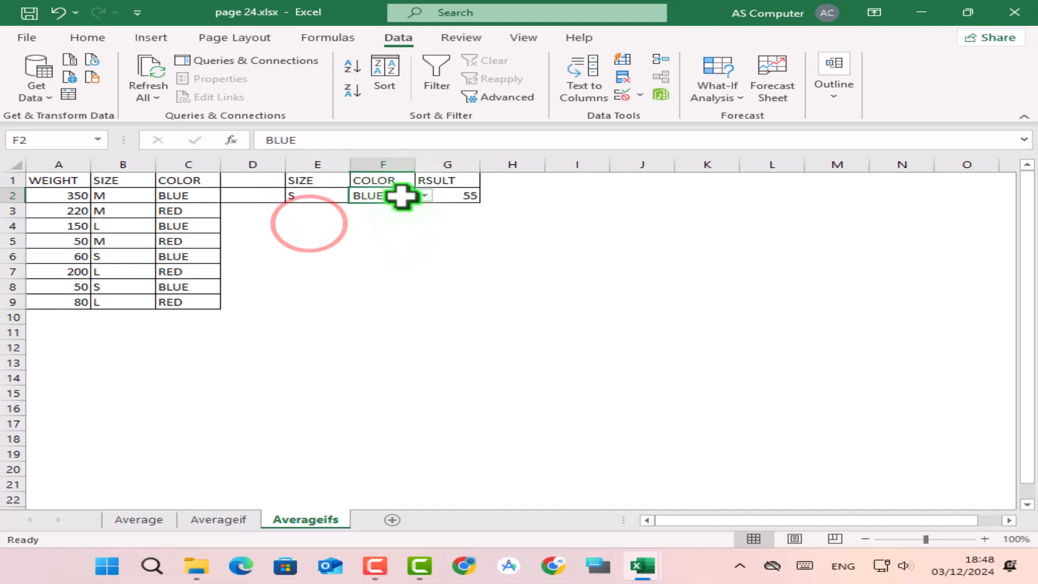
click(425, 196)
click(387, 217)
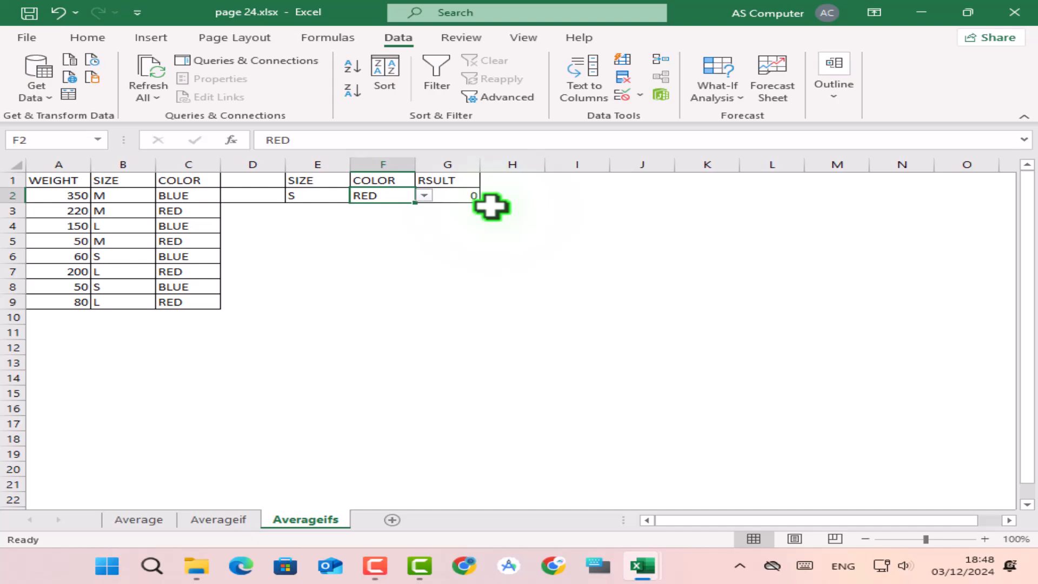